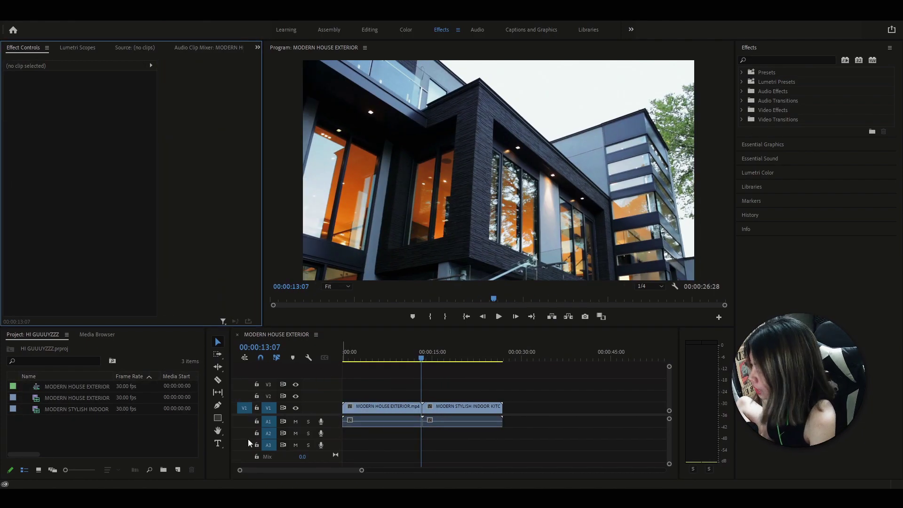
Step: Create a 1920 × 1080, 30 fps adjustment layer and place it on V2 over the cut between the two clips
{"action": "left_click", "coordinate": [178, 471]}
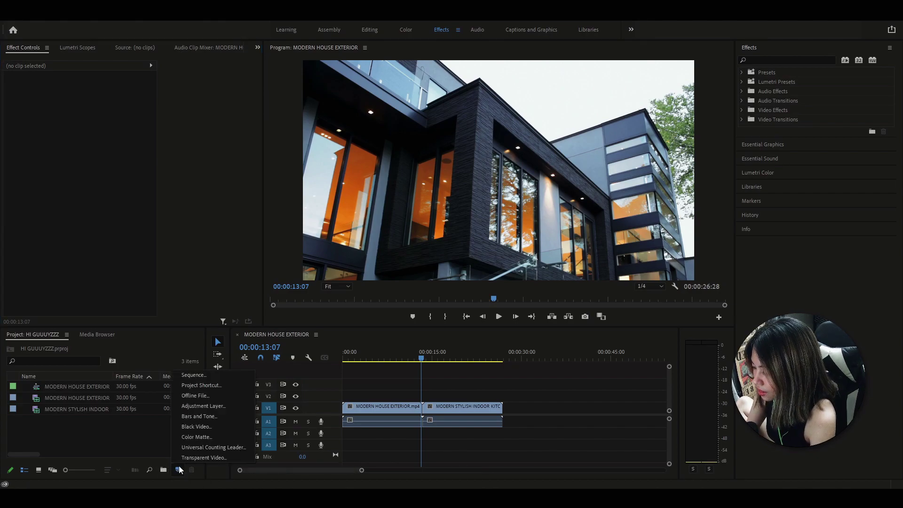
{"action": "left_click", "coordinate": [205, 405]}
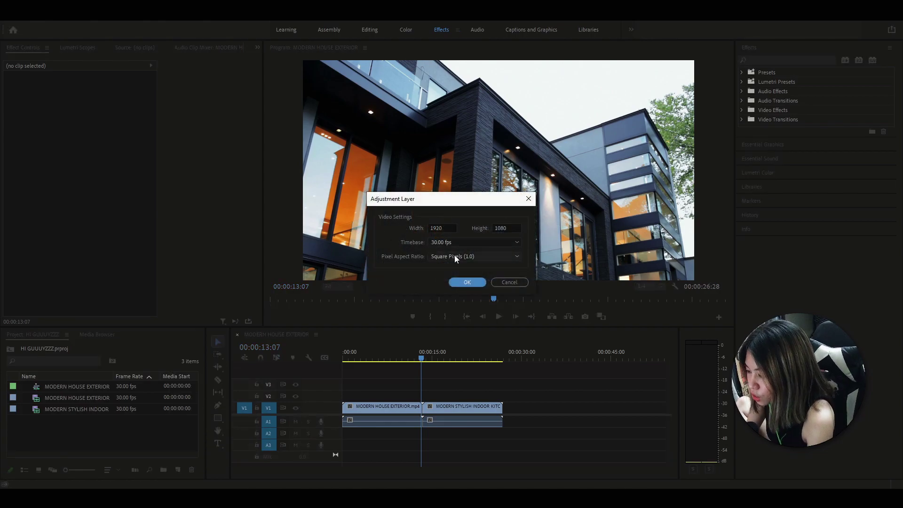
{"action": "left_click", "coordinate": [471, 282]}
{"action": "left_click_drag", "start_coordinate": [66, 388], "coordinate": [423, 395]}
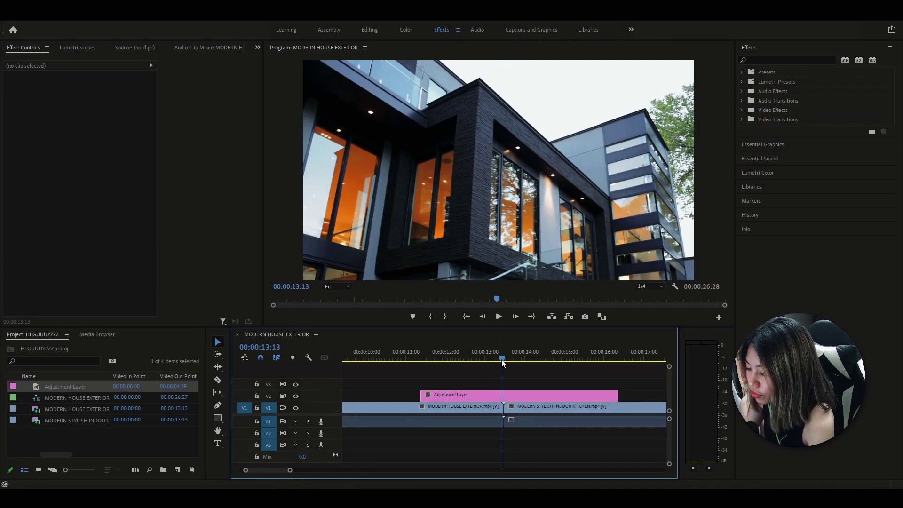
Step: Trim the adjustment layer's start to 00:00:13:09, five frames before the cut between the exterior and kitchen clips
{"action": "left_click_drag", "start_coordinate": [503, 360], "coordinate": [504, 365]}
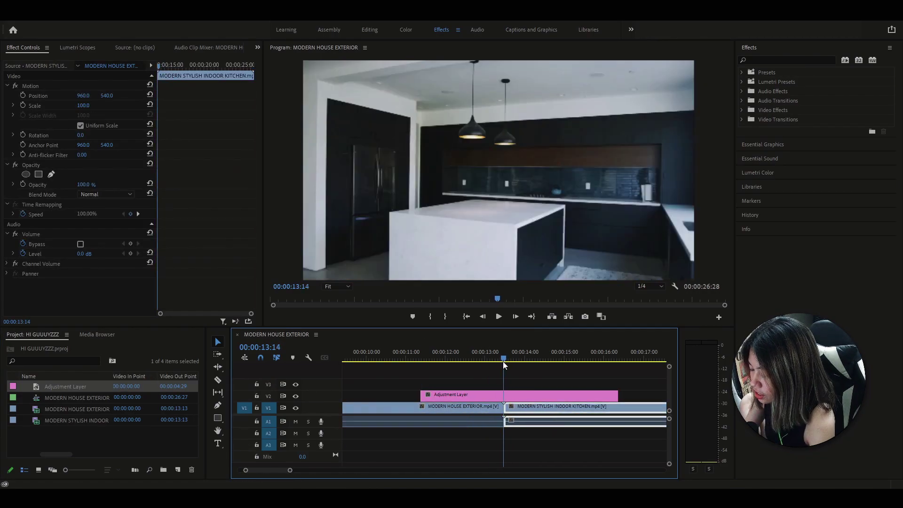
{"action": "left_click", "coordinate": [495, 396]}
{"action": "left_click", "coordinate": [482, 318]}
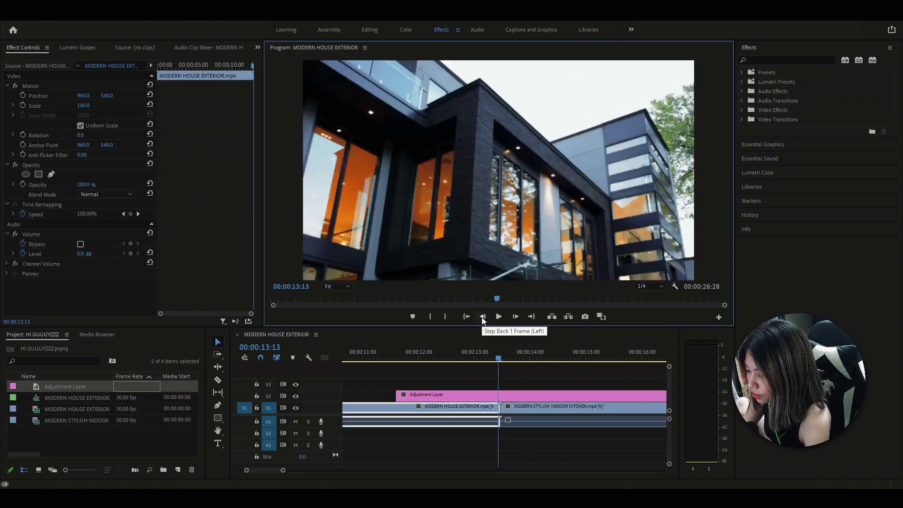
{"action": "left_click", "coordinate": [482, 318]}
{"action": "left_click", "coordinate": [482, 318]}
{"action": "left_click", "coordinate": [483, 318]}
{"action": "left_click", "coordinate": [482, 318]}
{"action": "left_click", "coordinate": [405, 396]}
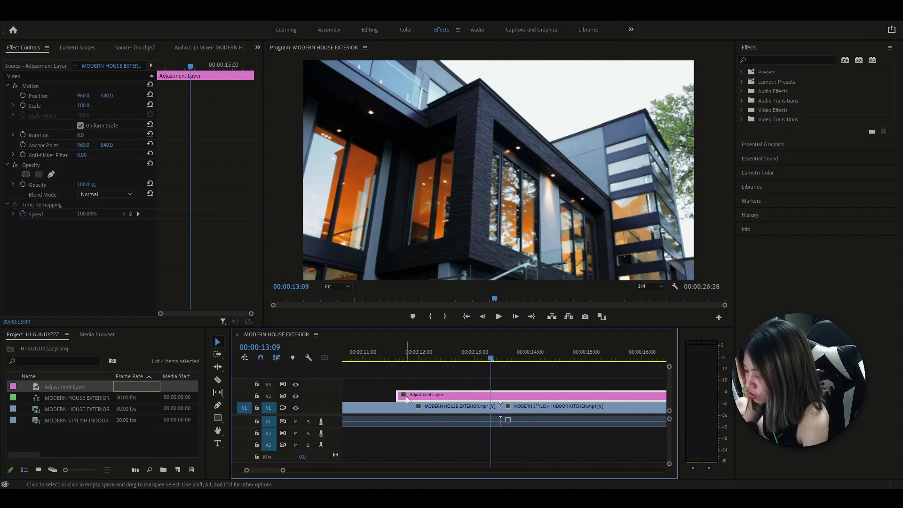
{"action": "left_click_drag", "start_coordinate": [399, 395], "coordinate": [493, 396]}
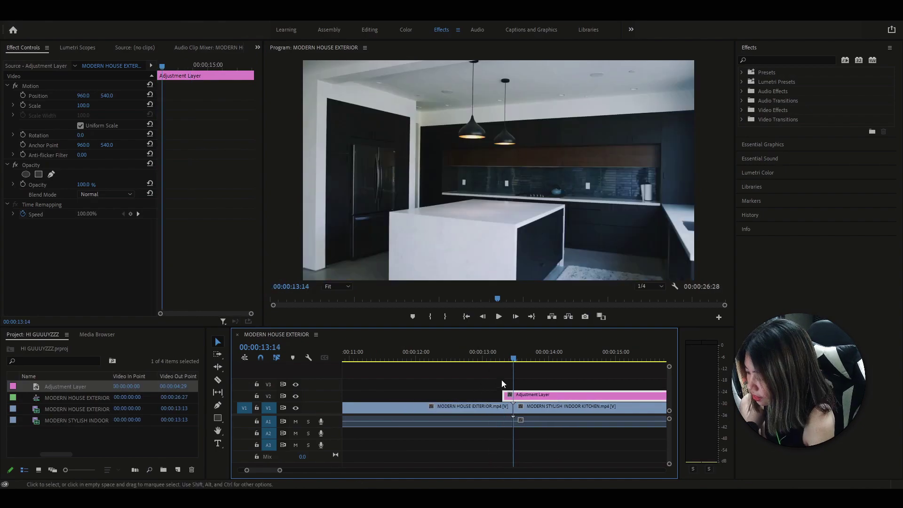
Step: Trim the adjustment layer's end to 00:00:13:24, ten frames after the cut, and return the playhead to the cut
{"action": "left_click", "coordinate": [516, 317]}
{"action": "left_click", "coordinate": [516, 316]}
{"action": "left_click", "coordinate": [516, 317]}
{"action": "left_click", "coordinate": [515, 317]}
{"action": "left_click", "coordinate": [515, 316]}
{"action": "left_click", "coordinate": [515, 316]}
{"action": "left_click", "coordinate": [516, 317]}
{"action": "left_click", "coordinate": [515, 317]}
{"action": "left_click", "coordinate": [516, 316]}
{"action": "left_click", "coordinate": [515, 316]}
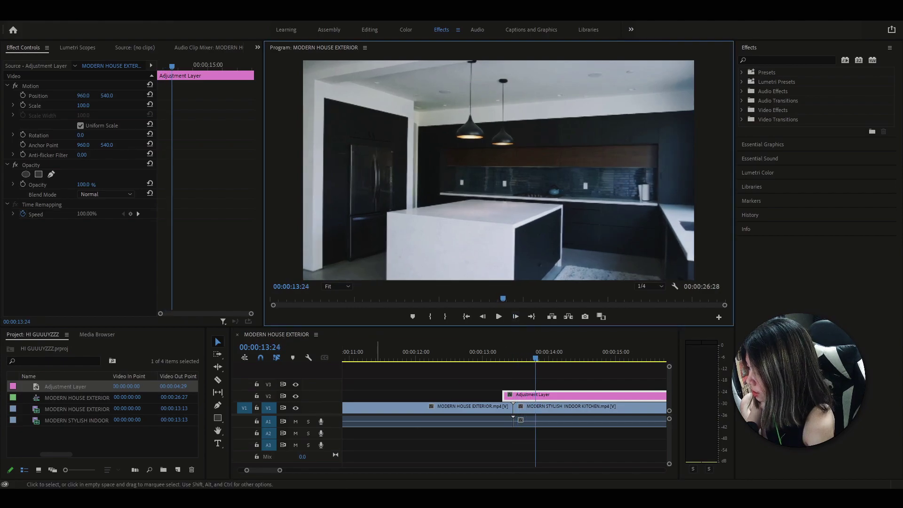
{"action": "left_click_drag", "start_coordinate": [280, 470], "coordinate": [293, 471]}
{"action": "left_click_drag", "start_coordinate": [567, 396], "coordinate": [503, 406]}
{"action": "left_click_drag", "start_coordinate": [502, 405], "coordinate": [503, 405]}
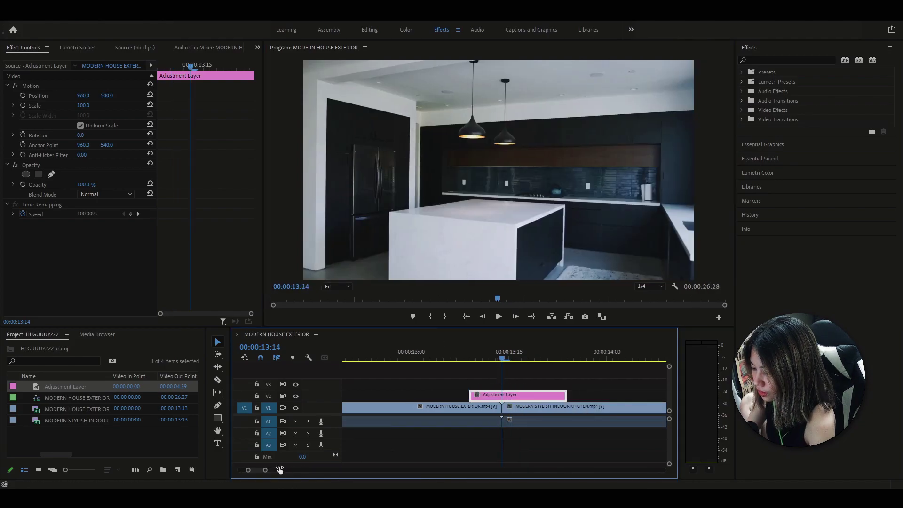
{"action": "left_click_drag", "start_coordinate": [280, 470], "coordinate": [278, 470]}
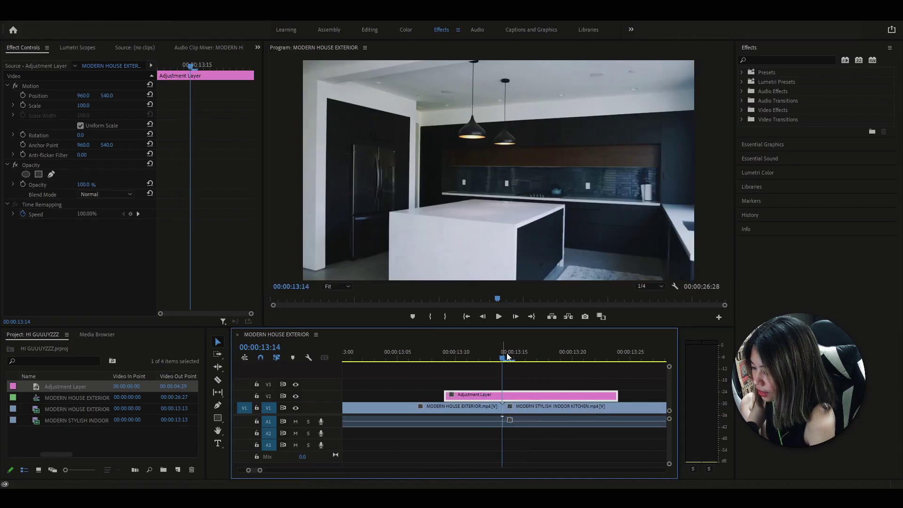
{"action": "left_click", "coordinate": [502, 357]}
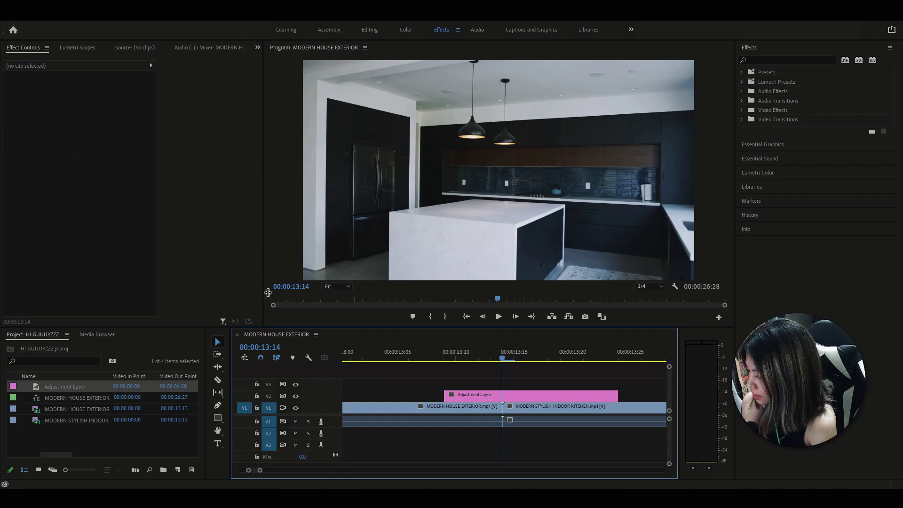
Step: Find the Offset video effect and apply it to the adjustment layer
{"action": "left_click", "coordinate": [772, 60]}
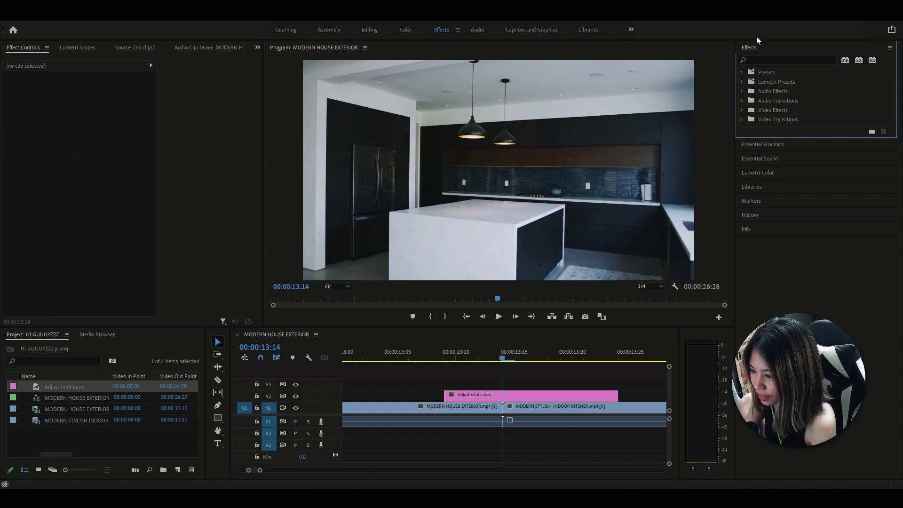
{"action": "type", "text": "offs"}
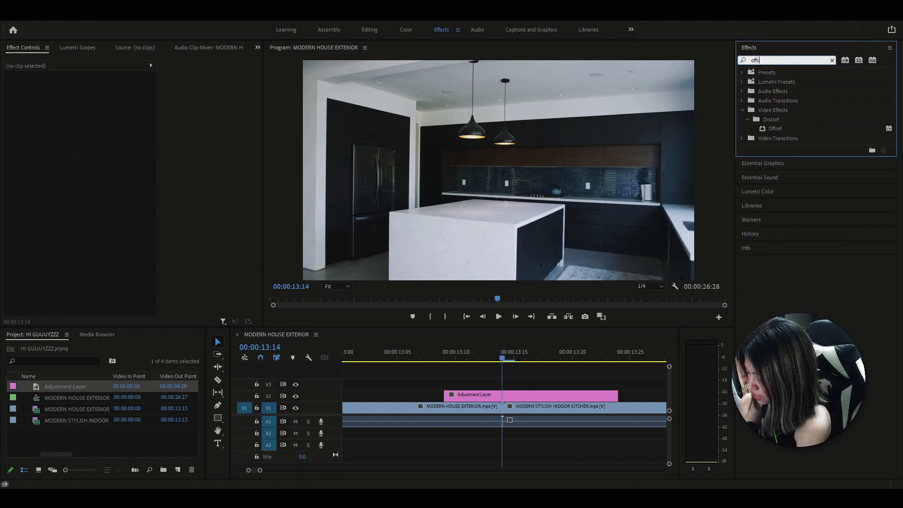
{"action": "type", "text": "et"}
{"action": "left_click_drag", "start_coordinate": [777, 129], "coordinate": [490, 397]}
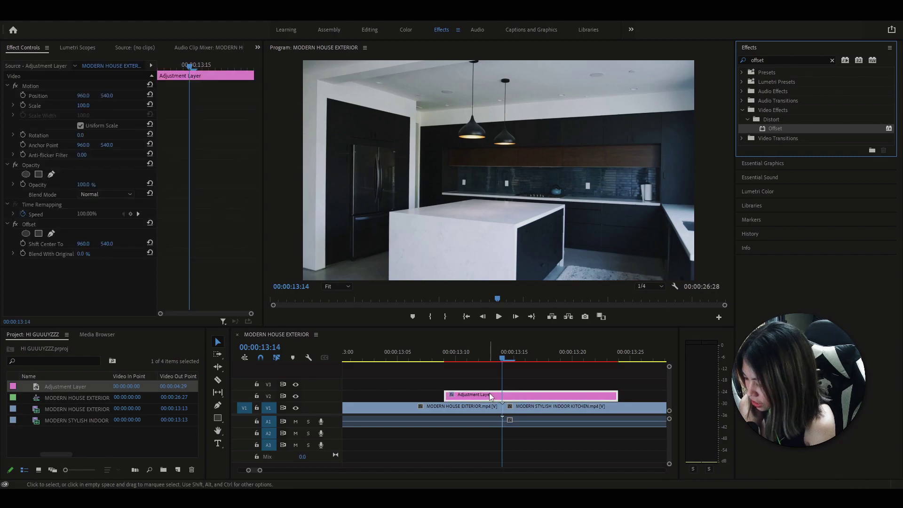
Step: Set the horizontal Shift Center To value of the Offset effect to -960
{"action": "left_click", "coordinate": [84, 244]}
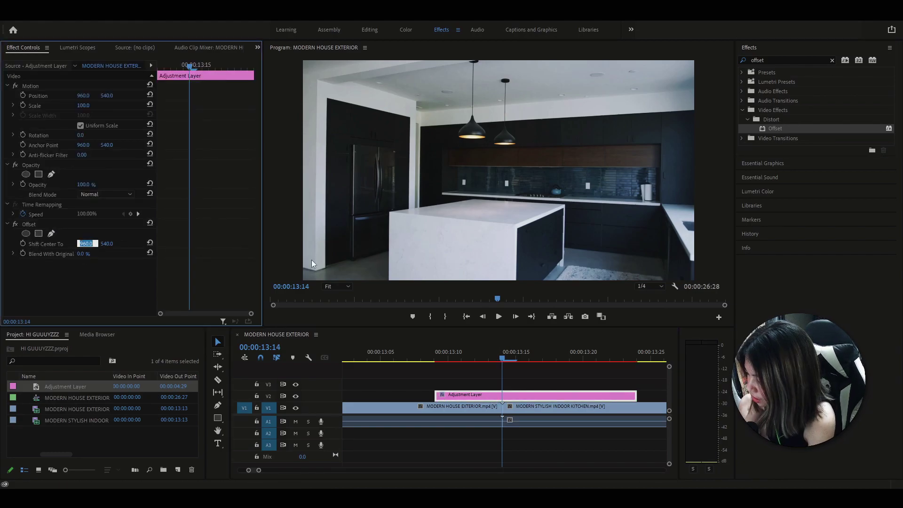
{"action": "type", "text": "-"}
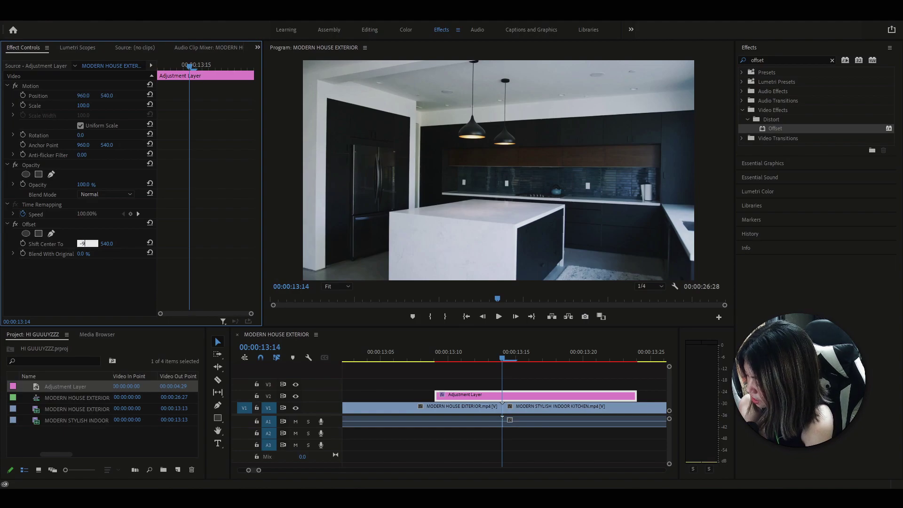
{"action": "key", "text": "Return"}
Step: Enable Shift Center To keyframing on the adjustment layer with a keyframe at 00:00:13:22
{"action": "left_click_drag", "start_coordinate": [502, 357], "coordinate": [619, 365]}
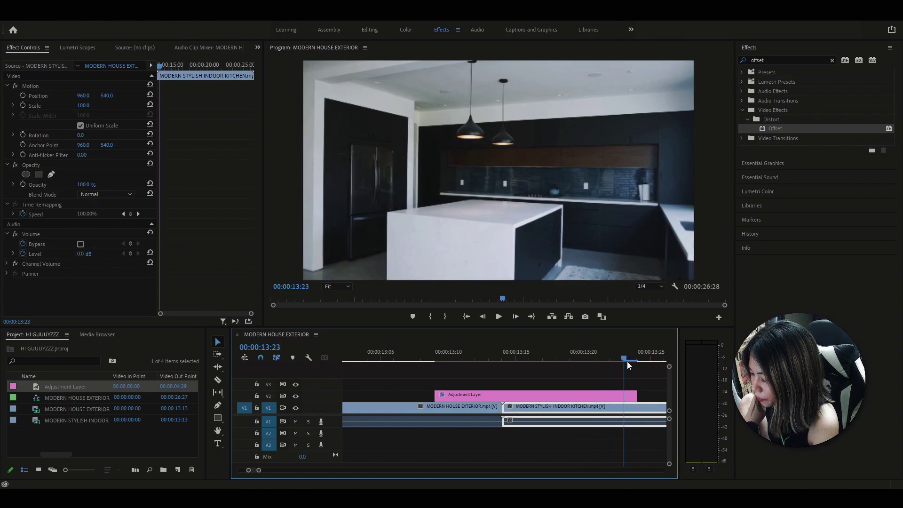
{"action": "left_click", "coordinate": [605, 397]}
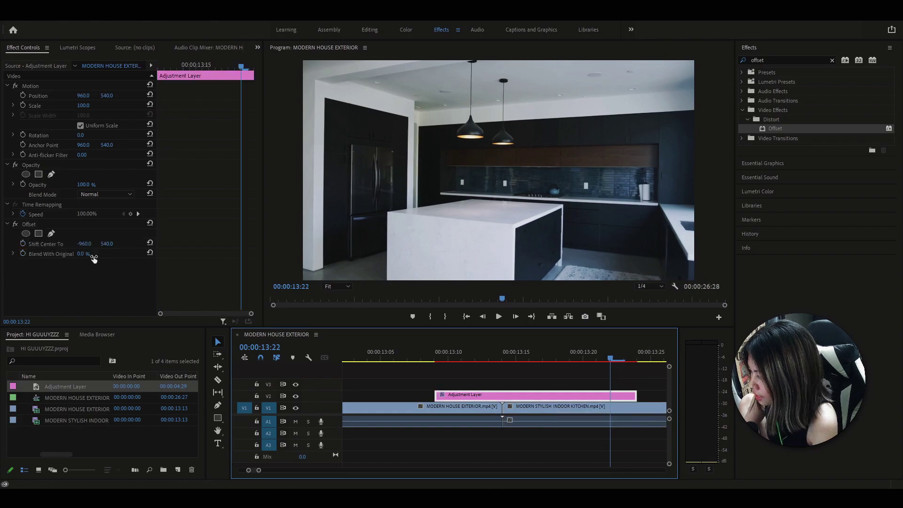
{"action": "left_click", "coordinate": [23, 244]}
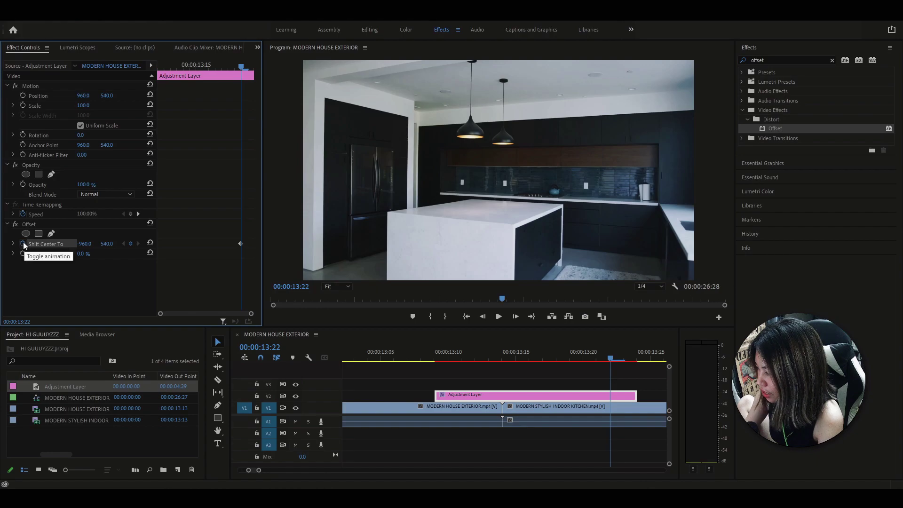
Step: Add a second Shift Center To keyframe at 00:00:13:11 by resetting the parameter to its default 960, 540
{"action": "left_click", "coordinate": [600, 394]}
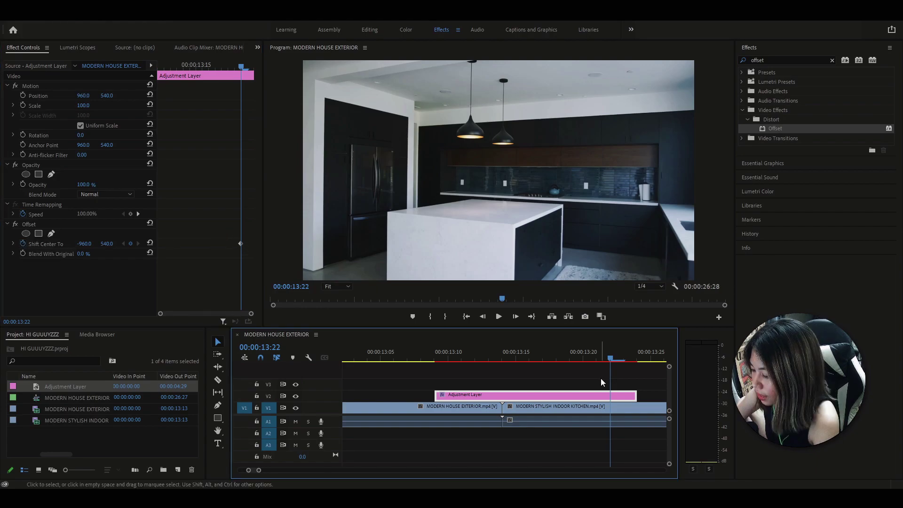
{"action": "left_click_drag", "start_coordinate": [611, 360], "coordinate": [462, 359]}
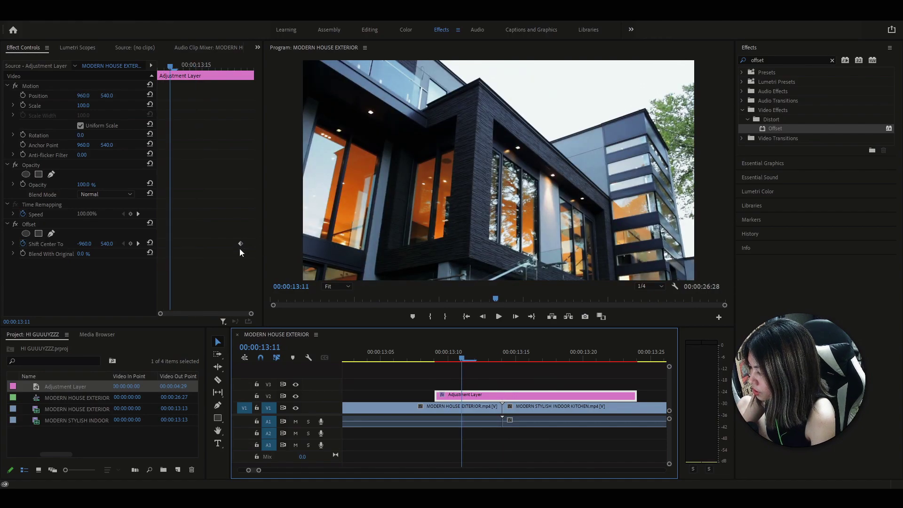
{"action": "left_click", "coordinate": [181, 201]}
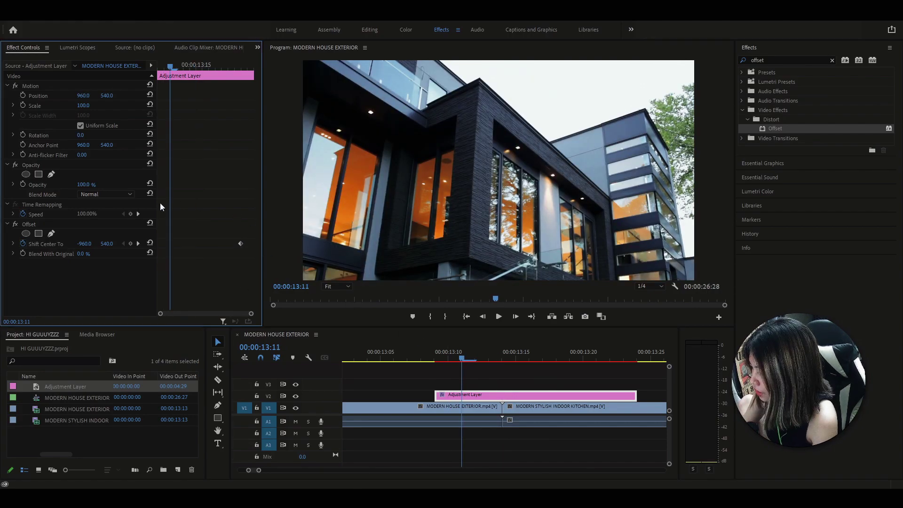
{"action": "left_click", "coordinate": [150, 244]}
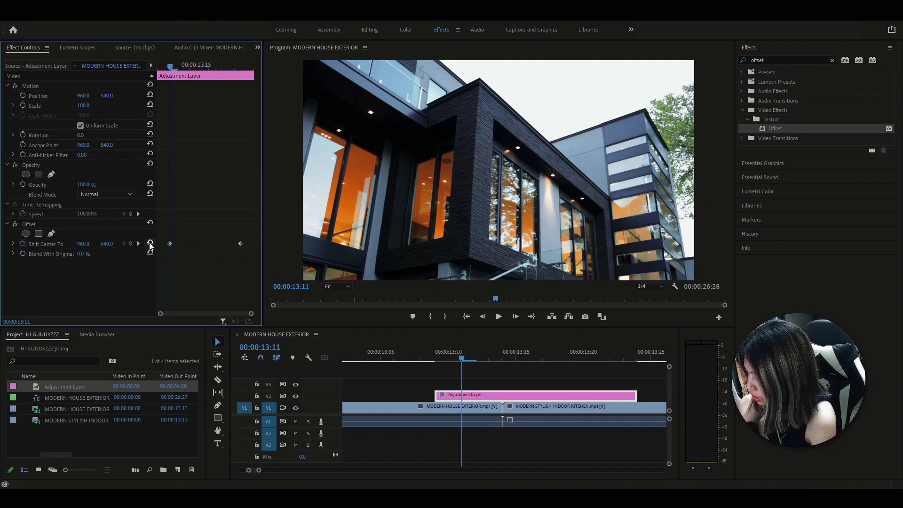
Step: Move the first Shift Center To keyframe to the adjustment layer's start and the last one to its end
{"action": "left_click", "coordinate": [43, 244]}
{"action": "left_click", "coordinate": [463, 397]}
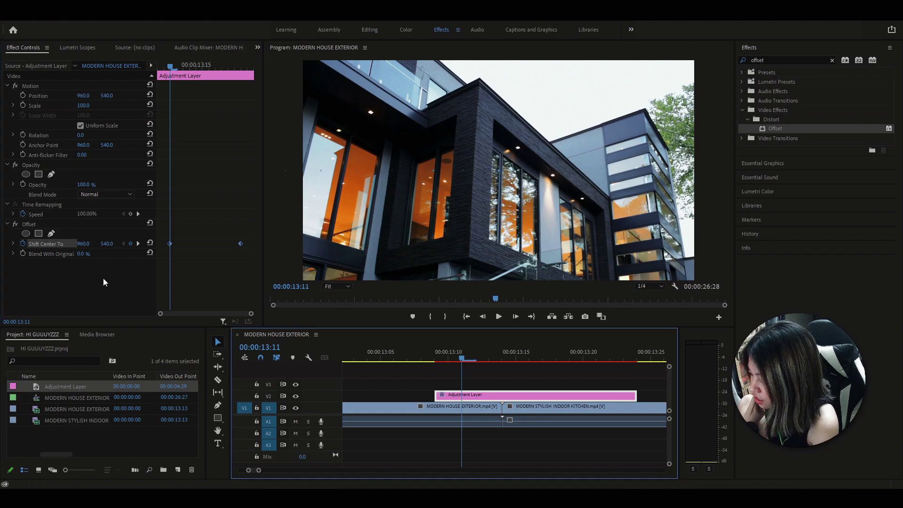
{"action": "left_click_drag", "start_coordinate": [461, 352], "coordinate": [556, 369]}
{"action": "left_click_drag", "start_coordinate": [450, 372], "coordinate": [461, 372]}
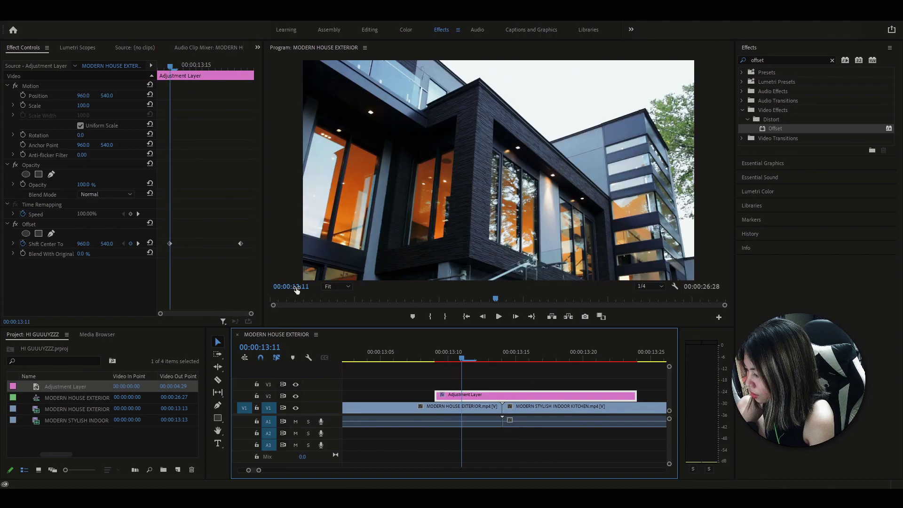
{"action": "left_click", "coordinate": [170, 243]}
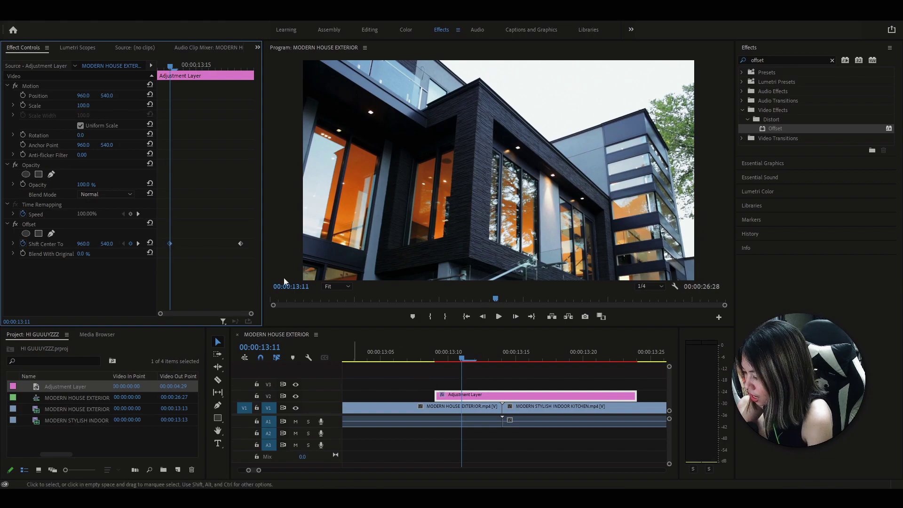
{"action": "left_click_drag", "start_coordinate": [170, 244], "coordinate": [151, 245]}
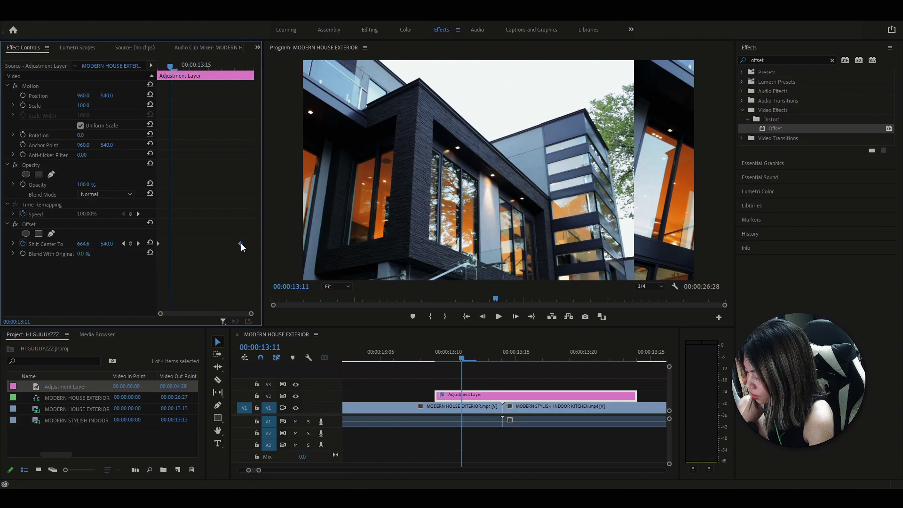
{"action": "left_click_drag", "start_coordinate": [240, 244], "coordinate": [256, 245]}
Step: Play back the sequence around the adjustment layer several times to preview the offset transition
{"action": "left_click", "coordinate": [399, 351]}
{"action": "key", "text": "space"}
{"action": "key", "text": "space"}
{"action": "left_click", "coordinate": [439, 353]}
{"action": "key", "text": "space"}
{"action": "left_click", "coordinate": [435, 358]}
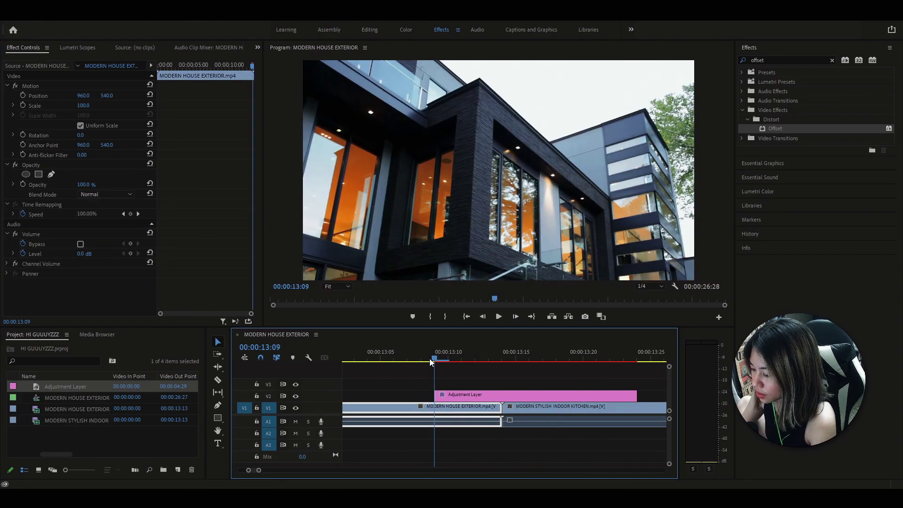
{"action": "key", "text": "space"}
{"action": "left_click", "coordinate": [437, 358]}
{"action": "key", "text": "space"}
{"action": "key", "text": "space"}
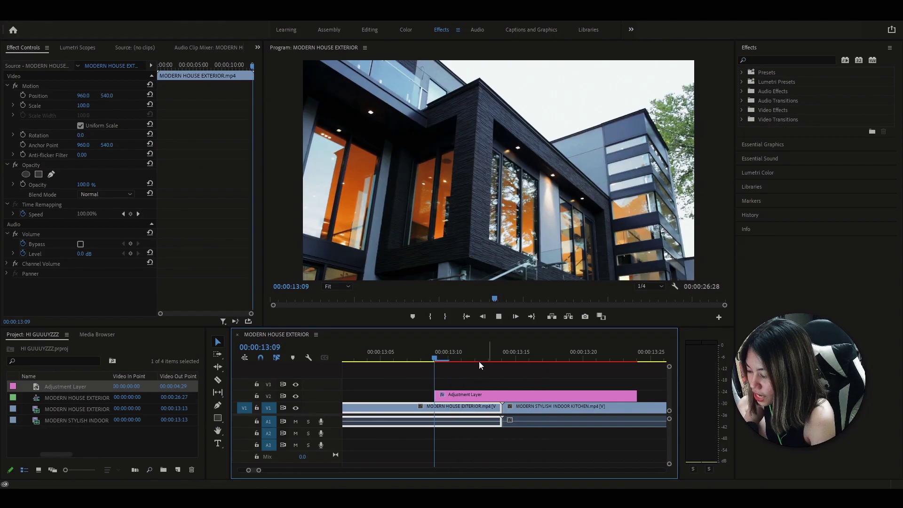
{"action": "key", "text": "space"}
{"action": "left_click", "coordinate": [428, 349]}
{"action": "key", "text": "space"}
{"action": "key", "text": "space"}
{"action": "left_click", "coordinate": [427, 353]}
{"action": "key", "text": "space"}
{"action": "key", "text": "space"}
{"action": "left_click", "coordinate": [467, 349]}
{"action": "key", "text": "space"}
{"action": "key", "text": "space"}
Step: Find the Directional Blur video effect and apply it to the adjustment layer
{"action": "left_click", "coordinate": [779, 60]}
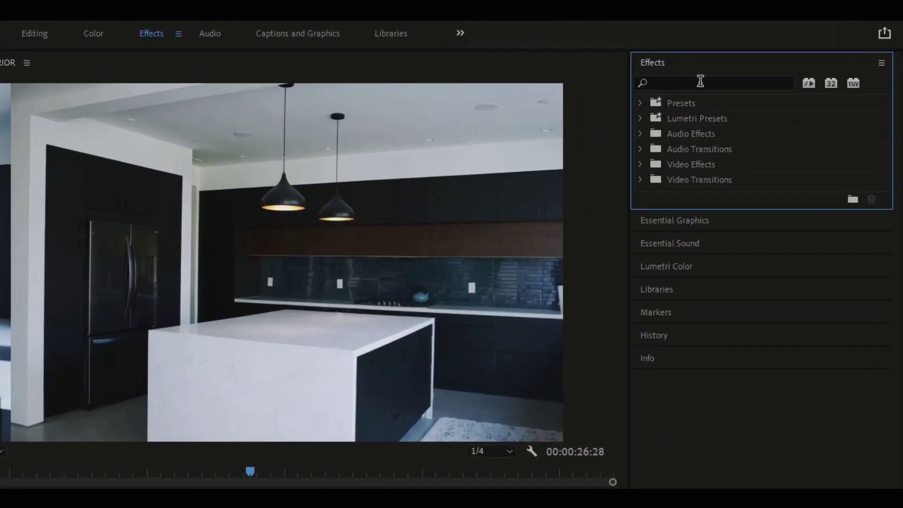
{"action": "type", "text": "d"}
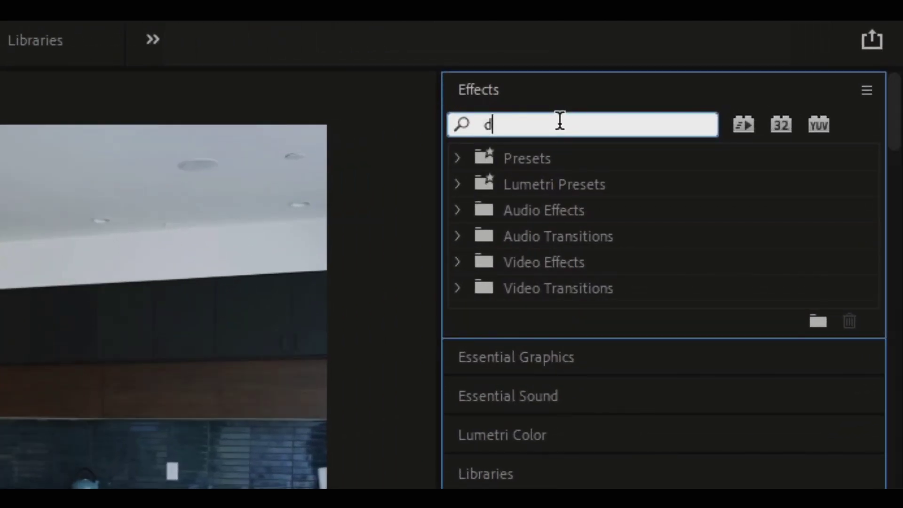
{"action": "type", "text": "irectional"}
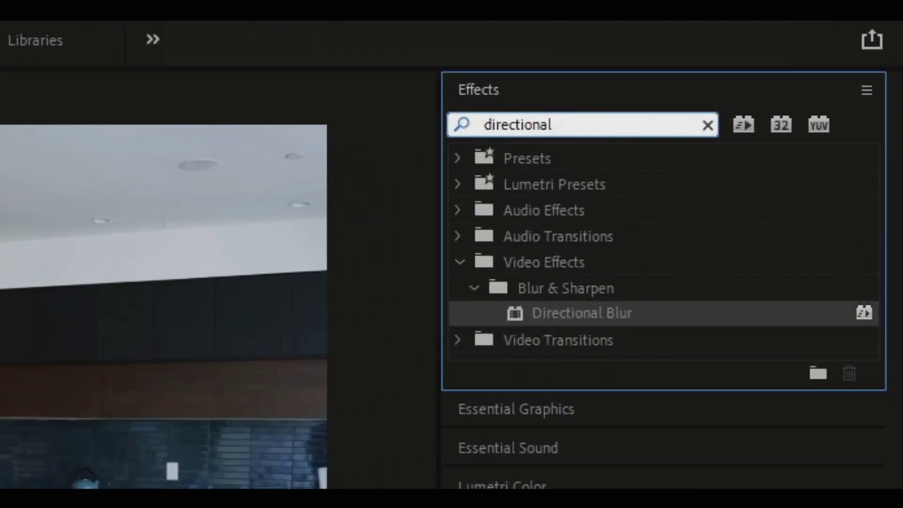
{"action": "type", "text": " blur"}
{"action": "left_click_drag", "start_coordinate": [595, 315], "coordinate": [367, 277]}
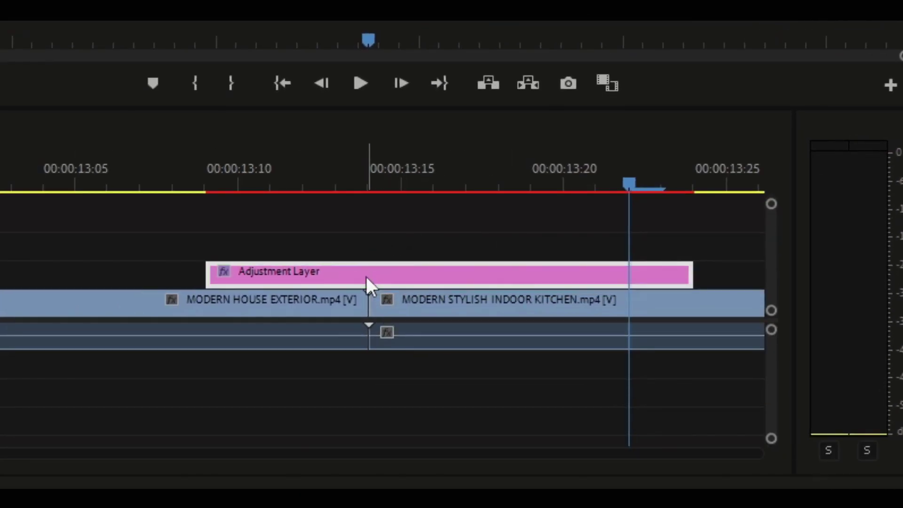
Step: At the cut between the two clips, set the Directional Blur's Blur Length to 250
{"action": "left_click", "coordinate": [371, 184]}
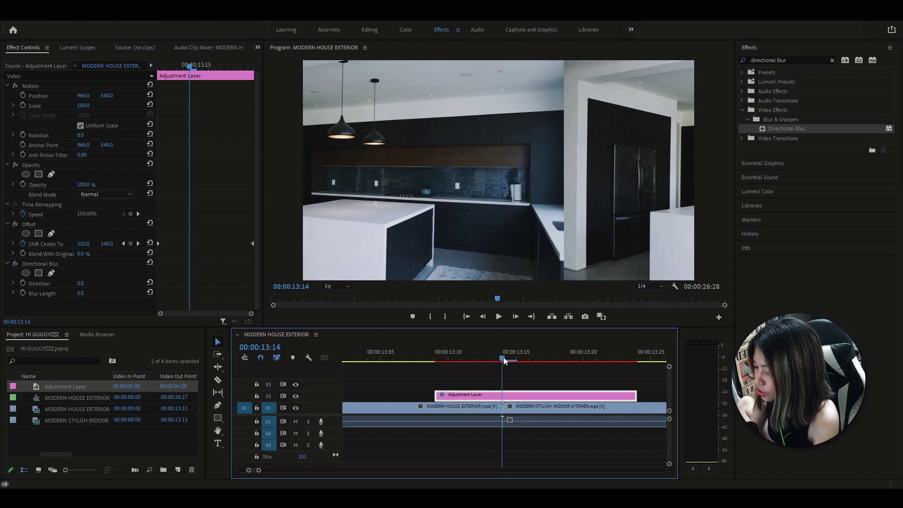
{"action": "mouse_move", "coordinate": [502, 356]}
{"action": "left_mouse_down"}
{"action": "mouse_move", "coordinate": [543, 367]}
{"action": "mouse_move", "coordinate": [501, 377]}
{"action": "mouse_move", "coordinate": [483, 367]}
{"action": "mouse_move", "coordinate": [504, 366]}
{"action": "left_mouse_up"}
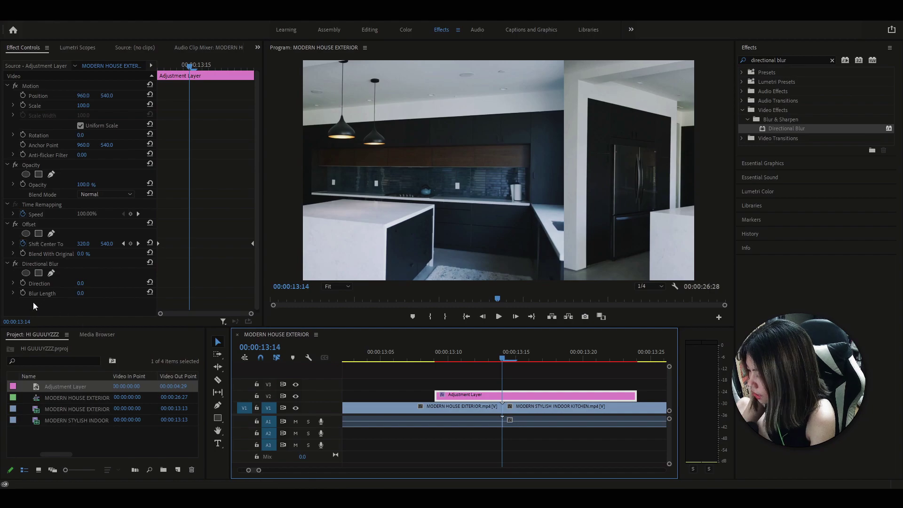
{"action": "left_click", "coordinate": [80, 293]}
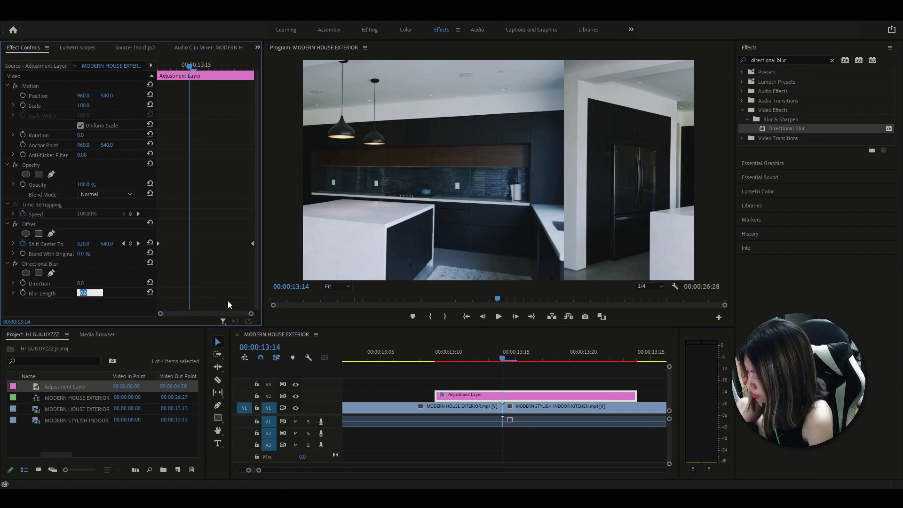
{"action": "key", "text": "Return"}
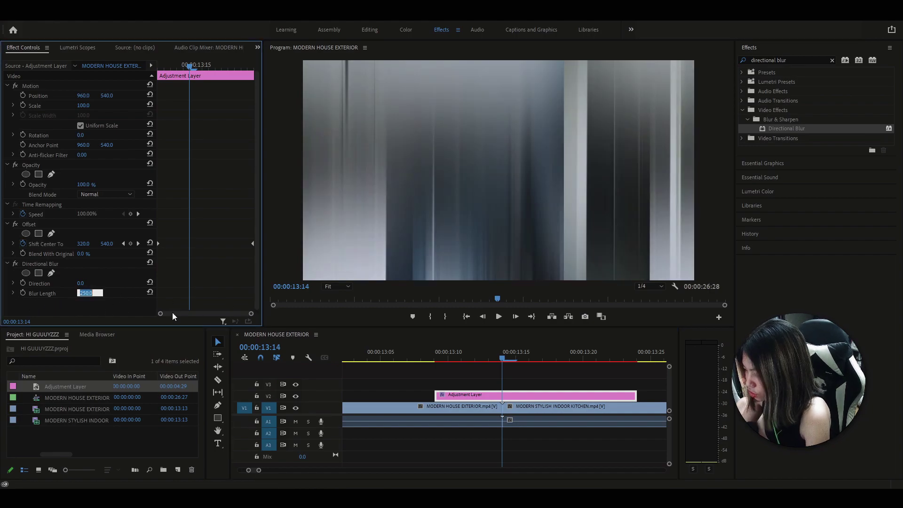
{"action": "left_click", "coordinate": [119, 304]}
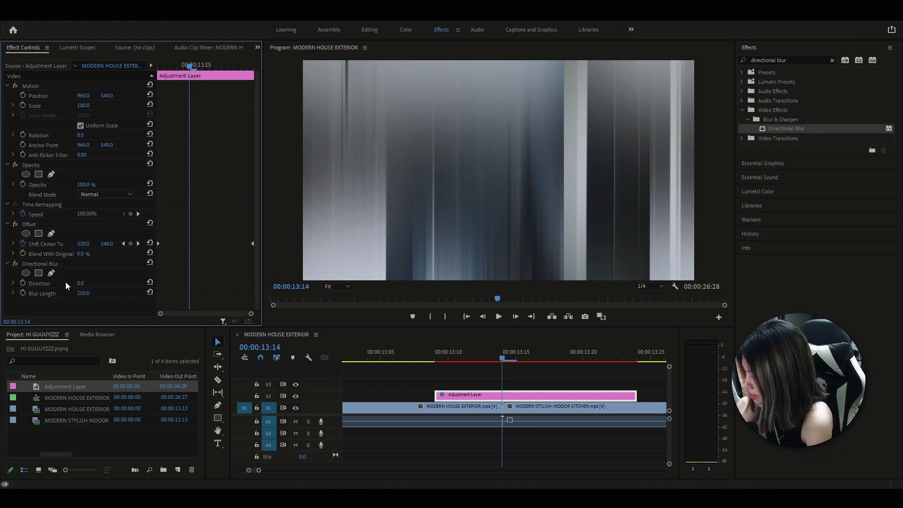
Step: Set the Directional Blur's Direction to 90° and add a Blur Length keyframe at 00:00:13:14
{"action": "left_click", "coordinate": [82, 284]}
{"action": "type", "text": "90"}
{"action": "left_click", "coordinate": [92, 277]}
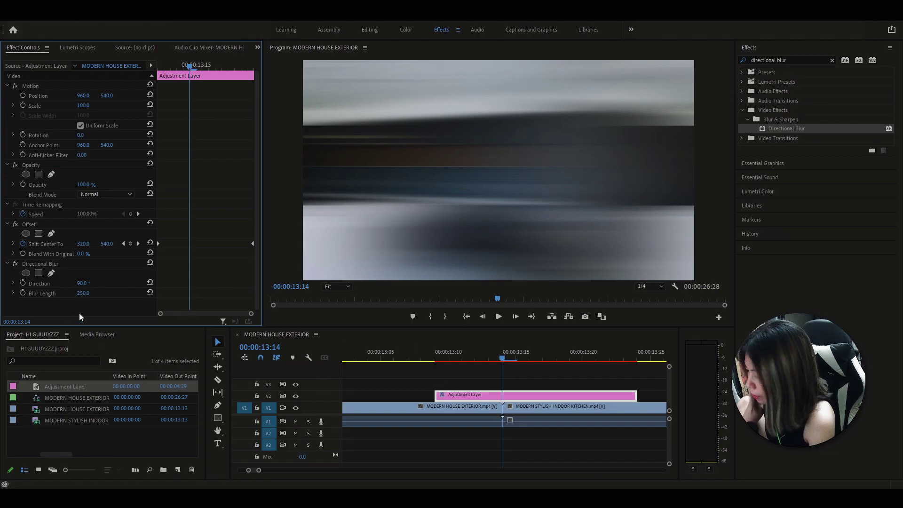
{"action": "left_click", "coordinate": [23, 293]}
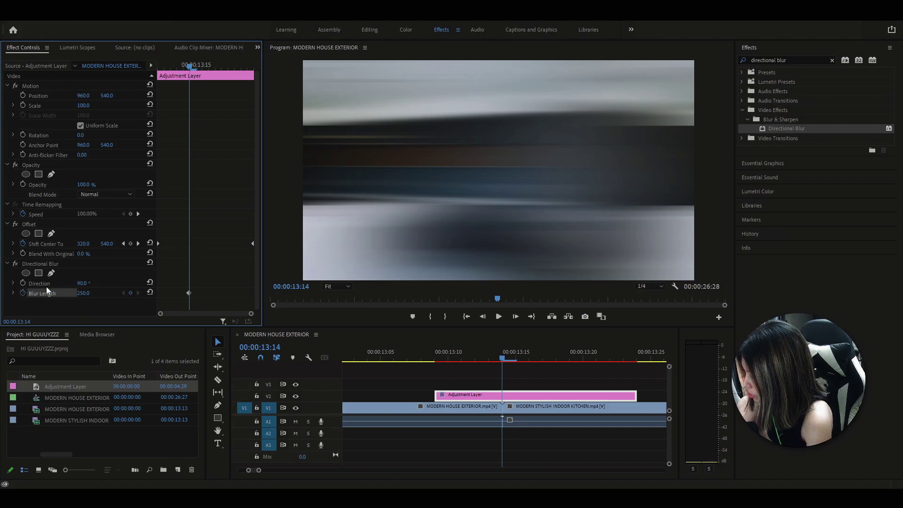
Step: Reset Blur Length to 0 at 00:00:13:11 and move that keyframe to the adjustment layer's start
{"action": "left_click", "coordinate": [504, 359]}
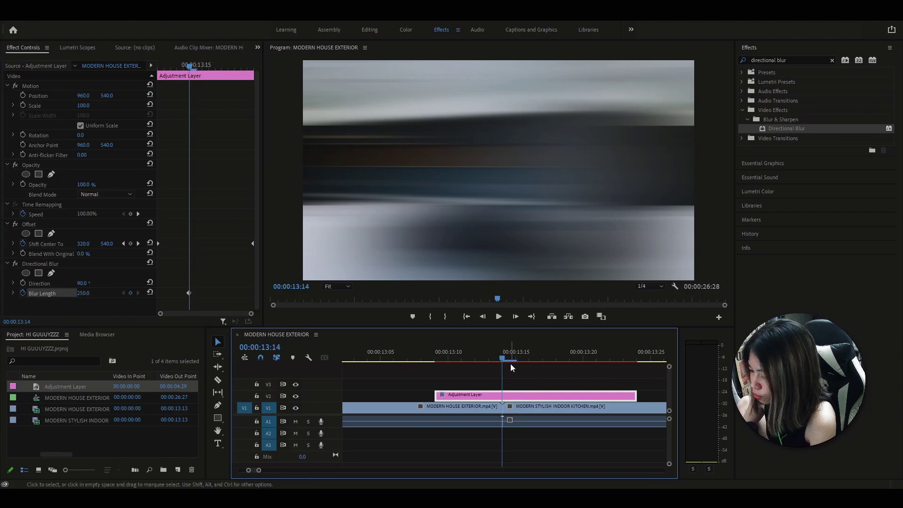
{"action": "left_click_drag", "start_coordinate": [503, 358], "coordinate": [464, 359]}
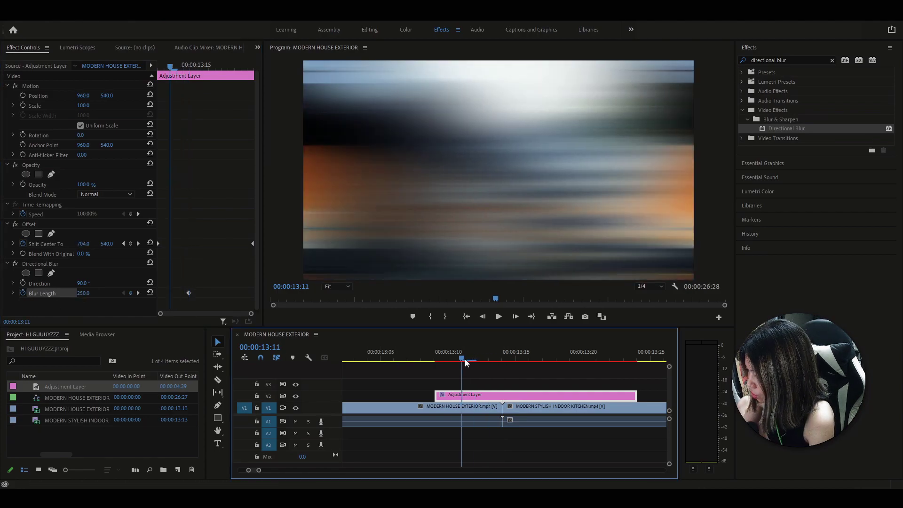
{"action": "left_click", "coordinate": [150, 293]}
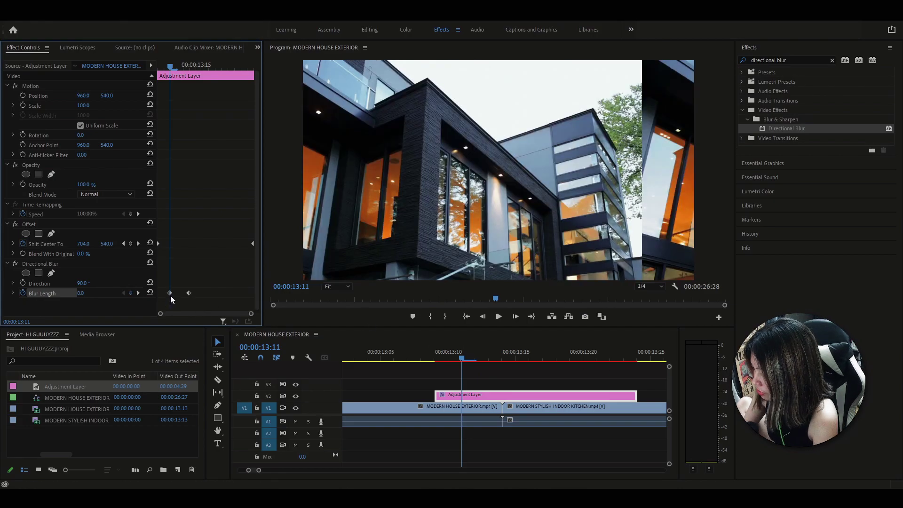
{"action": "left_click_drag", "start_coordinate": [170, 294], "coordinate": [157, 293]}
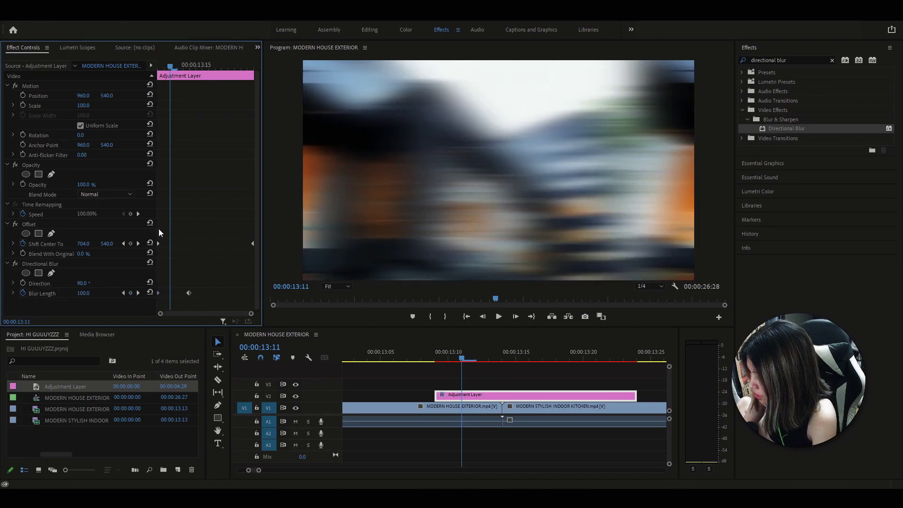
Step: Reset Blur Length to 0 at 00:00:13:17 and move that keyframe to the adjustment layer's end
{"action": "left_click", "coordinate": [515, 375]}
{"action": "left_click_drag", "start_coordinate": [466, 360], "coordinate": [546, 371]}
{"action": "left_click", "coordinate": [150, 293]}
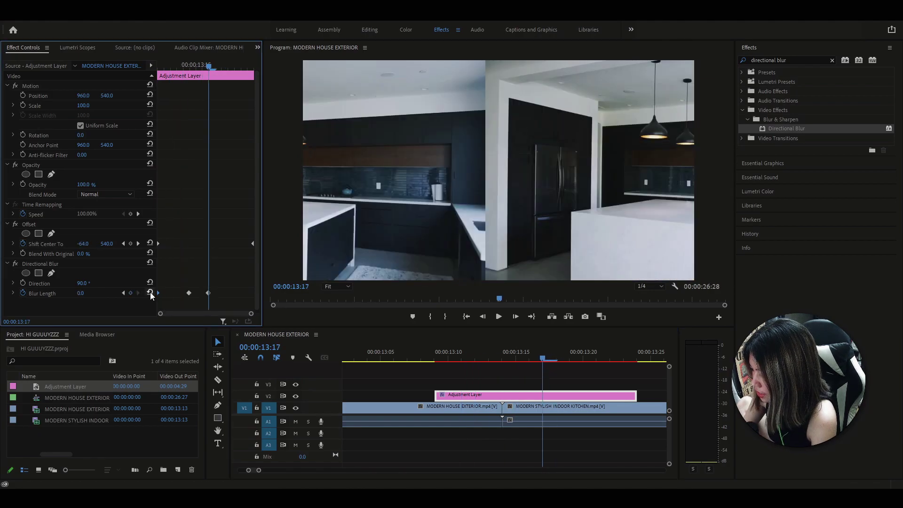
{"action": "left_click_drag", "start_coordinate": [209, 294], "coordinate": [256, 294]}
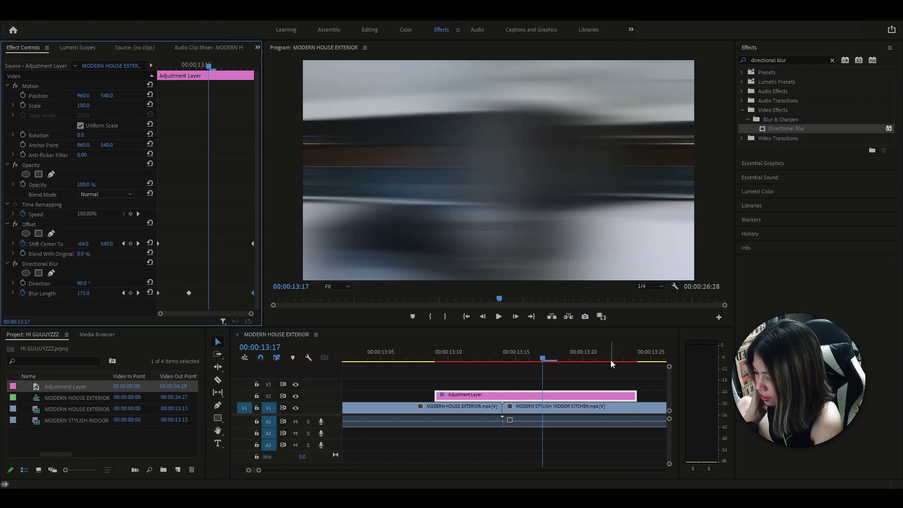
Step: Play back the sequence around the cut to preview the offset transition with the directional blur
{"action": "key", "text": "space"}
{"action": "left_click", "coordinate": [428, 347]}
{"action": "key", "text": "space"}
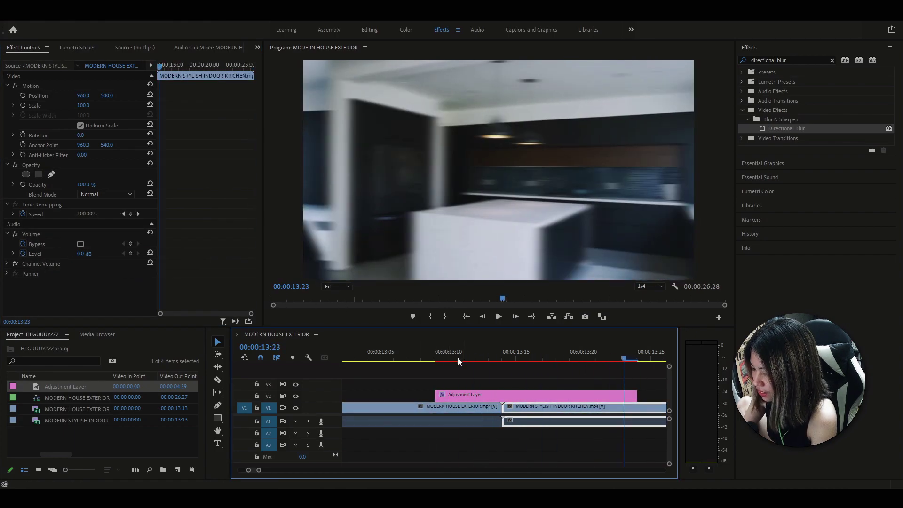
{"action": "left_click", "coordinate": [393, 347]}
{"action": "key", "text": "space"}
{"action": "key", "text": "minus"}
{"action": "left_click", "coordinate": [406, 344]}
{"action": "left_click", "coordinate": [403, 359]}
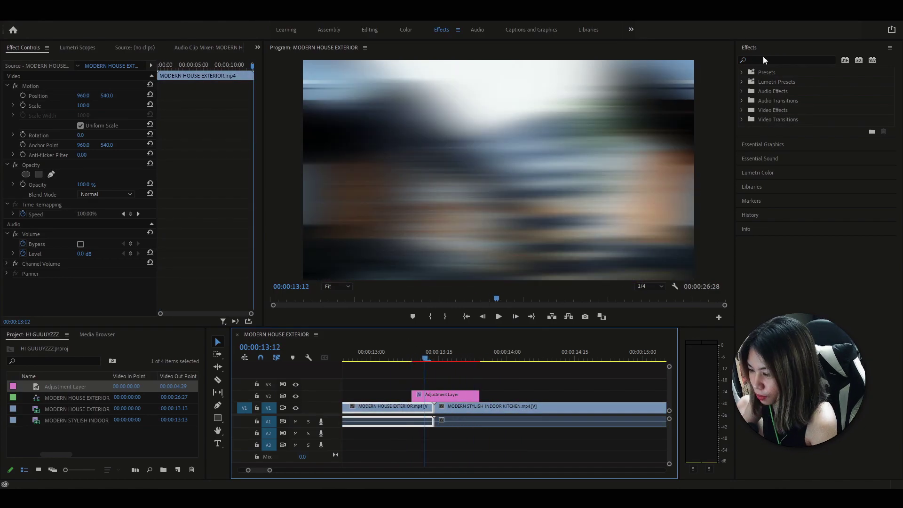
Step: Find the Posterize video effect and apply it to the adjustment layer
{"action": "left_click", "coordinate": [775, 61]}
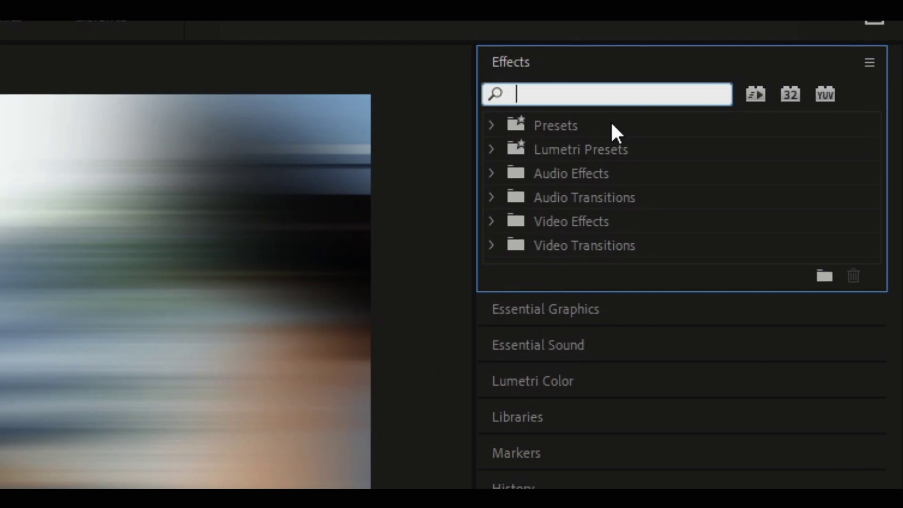
{"action": "type", "text": "posterize"}
{"action": "left_click_drag", "start_coordinate": [589, 273], "coordinate": [401, 507]}
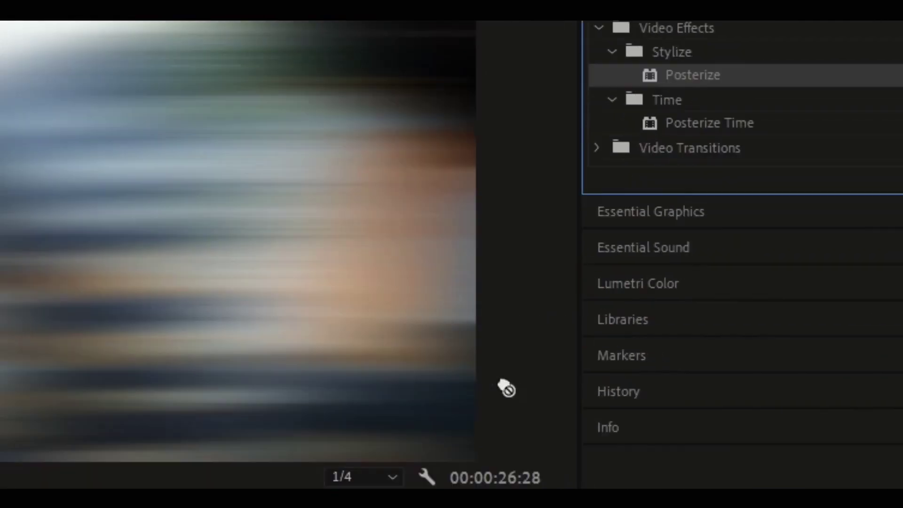
{"action": "left_click_drag", "start_coordinate": [506, 389], "coordinate": [414, 294]}
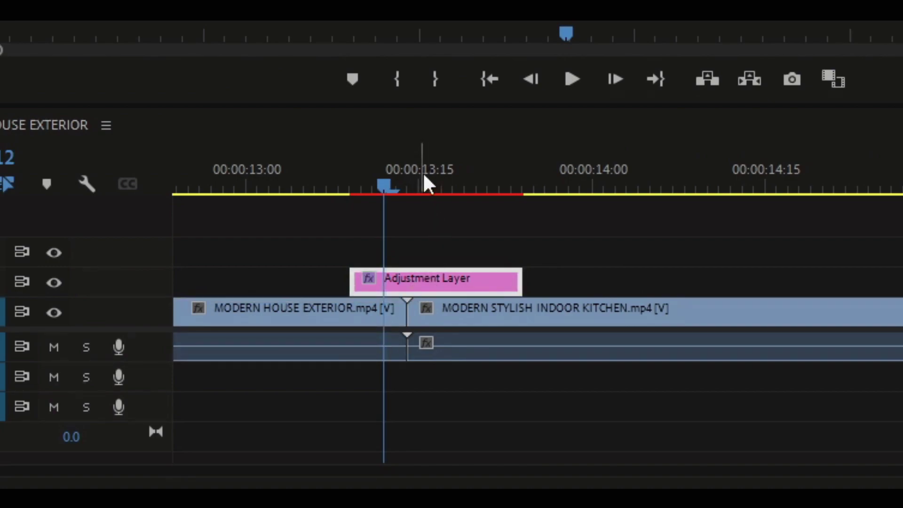
Step: At the cut, 00:00:13:14, set the Posterize Level to 25 and start keyframing it
{"action": "left_click", "coordinate": [423, 178]}
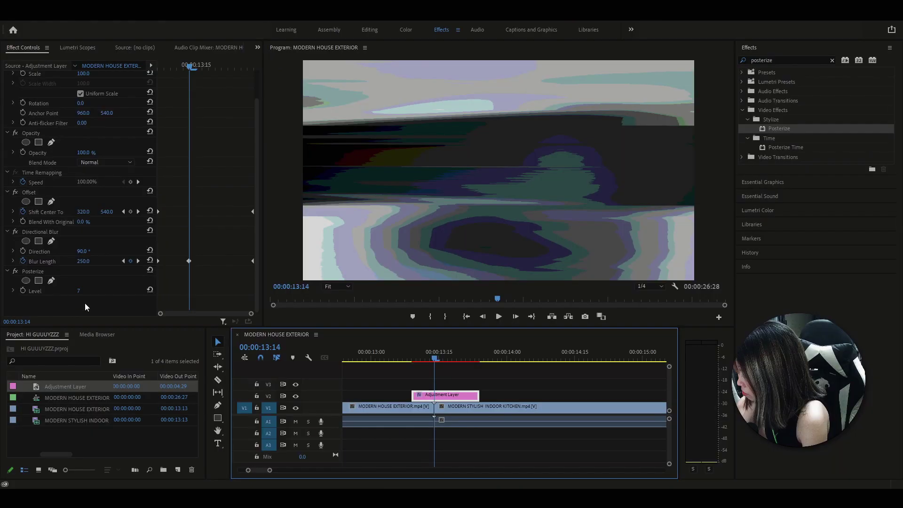
{"action": "left_click", "coordinate": [82, 291]}
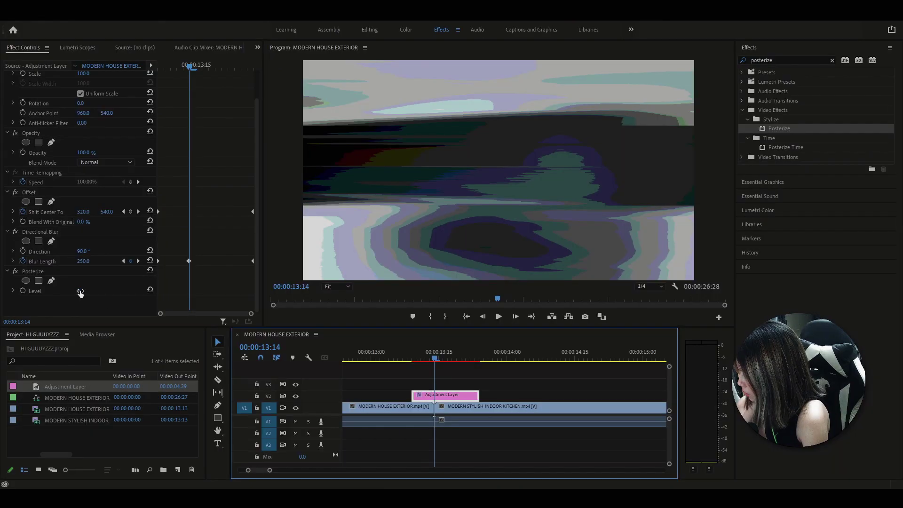
{"action": "type", "text": "25"}
{"action": "key", "text": "Return"}
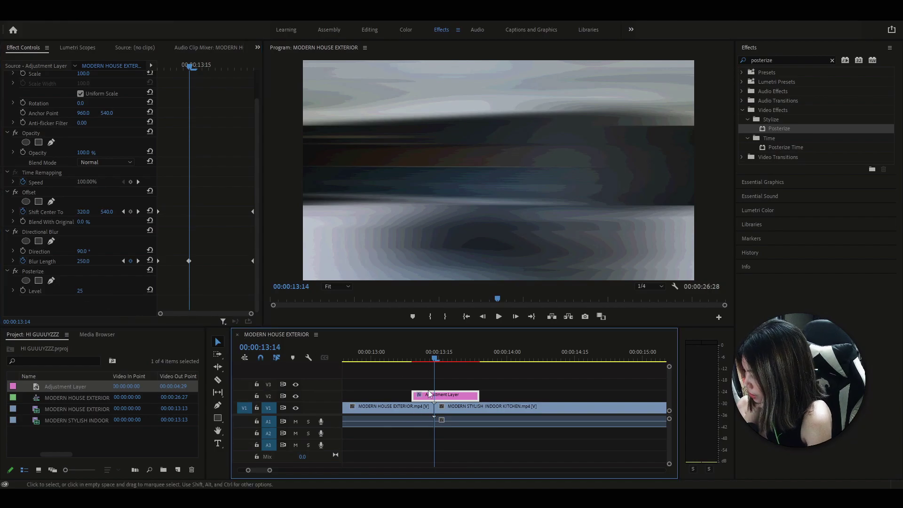
{"action": "left_click", "coordinate": [23, 291]}
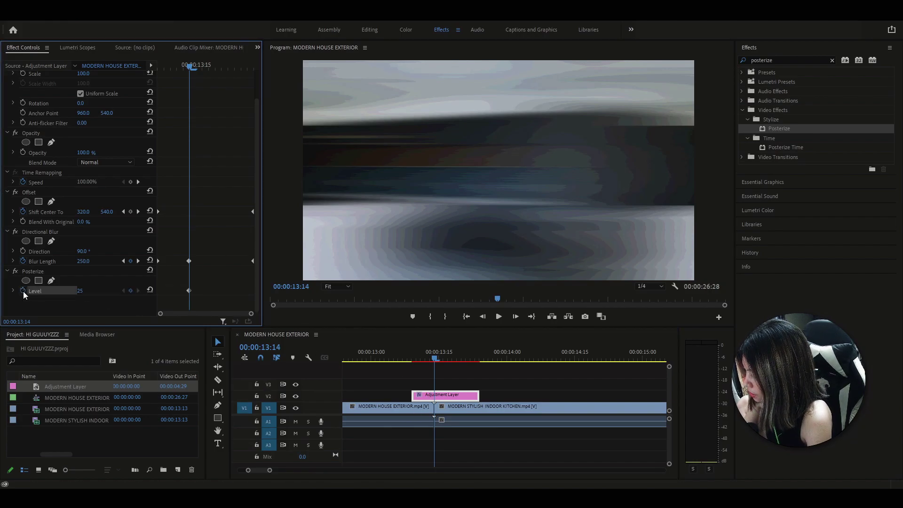
Step: Reset the Posterize Level to its default at 00:00:13:11 and move that keyframe to the adjustment layer's start
{"action": "key", "text": "="}
{"action": "left_click_drag", "start_coordinate": [511, 357], "coordinate": [481, 360]}
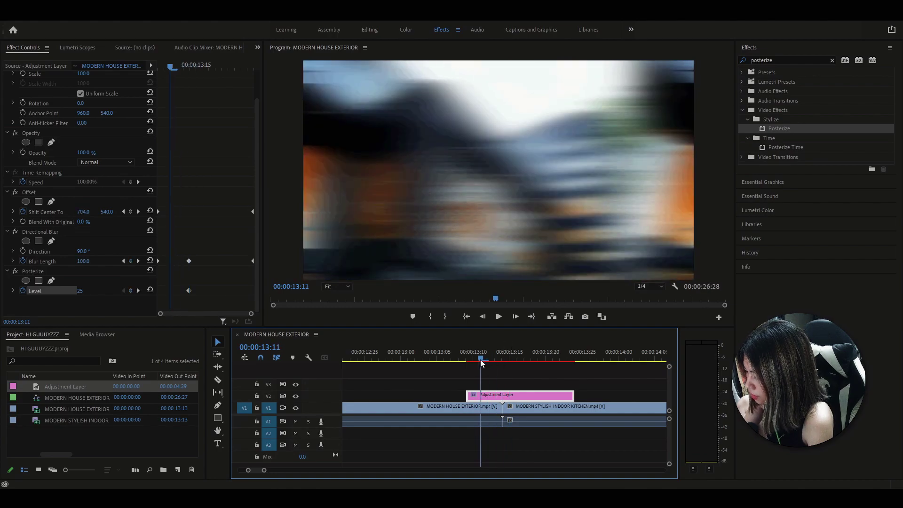
{"action": "left_click", "coordinate": [152, 291]}
{"action": "left_click_drag", "start_coordinate": [168, 290], "coordinate": [155, 291]}
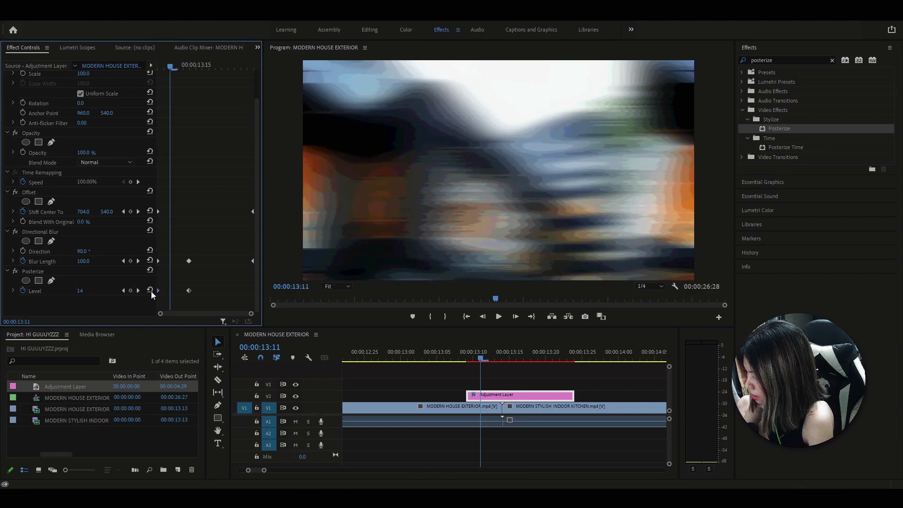
Step: Reset the Posterize Level to its default at 00:00:13:18 and move that keyframe to the adjustment layer's end
{"action": "left_click_drag", "start_coordinate": [511, 352], "coordinate": [532, 352]}
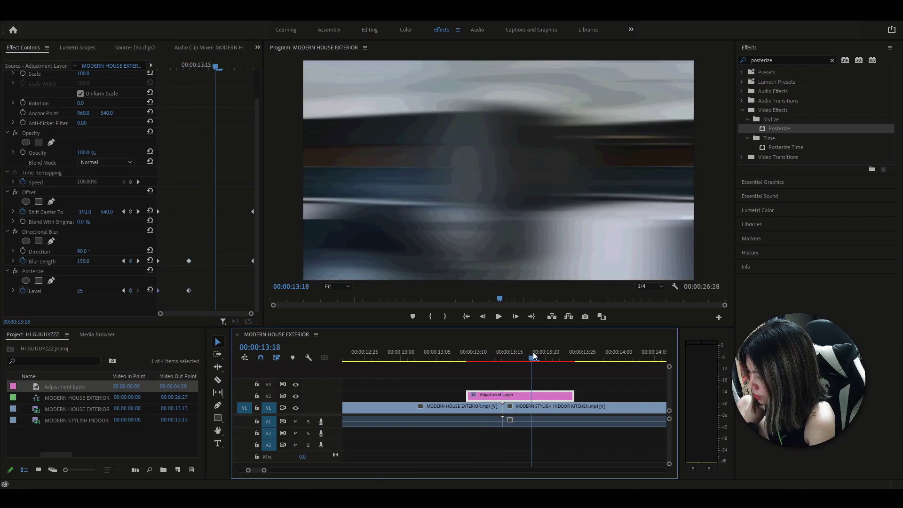
{"action": "left_click", "coordinate": [150, 290]}
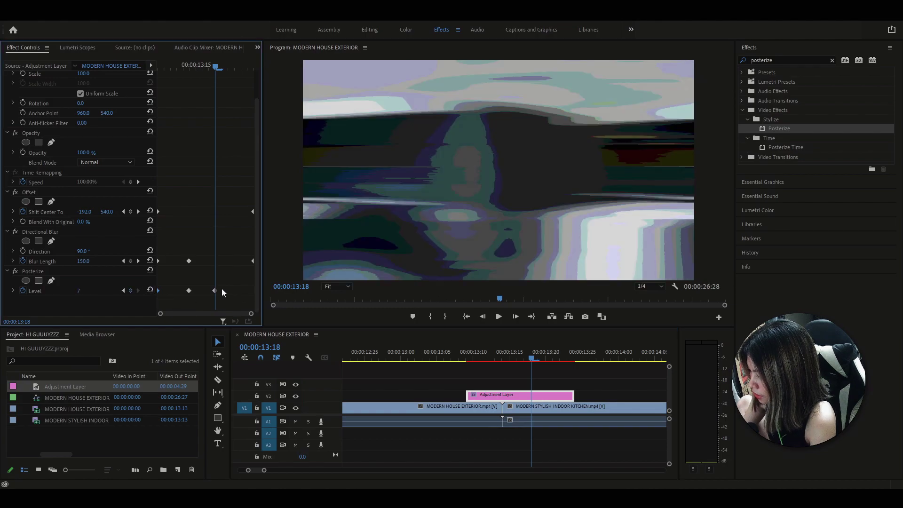
{"action": "left_click_drag", "start_coordinate": [216, 291], "coordinate": [415, 308]}
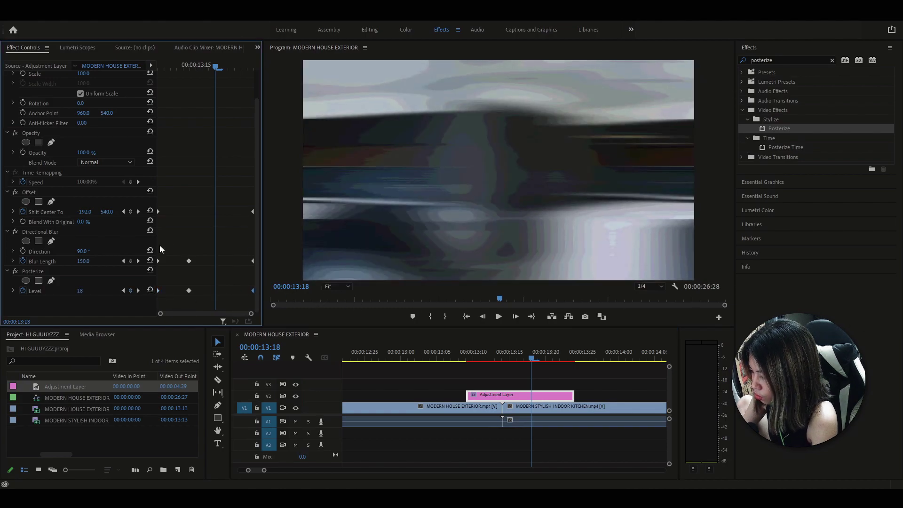
Step: Set the Posterize Level keyframe at the adjustment layer's start, 00:00:13:09, to 255
{"action": "left_click", "coordinate": [466, 362]}
{"action": "scroll", "coordinate": [169, 117], "scroll_direction": "down", "scroll_amount": 2}
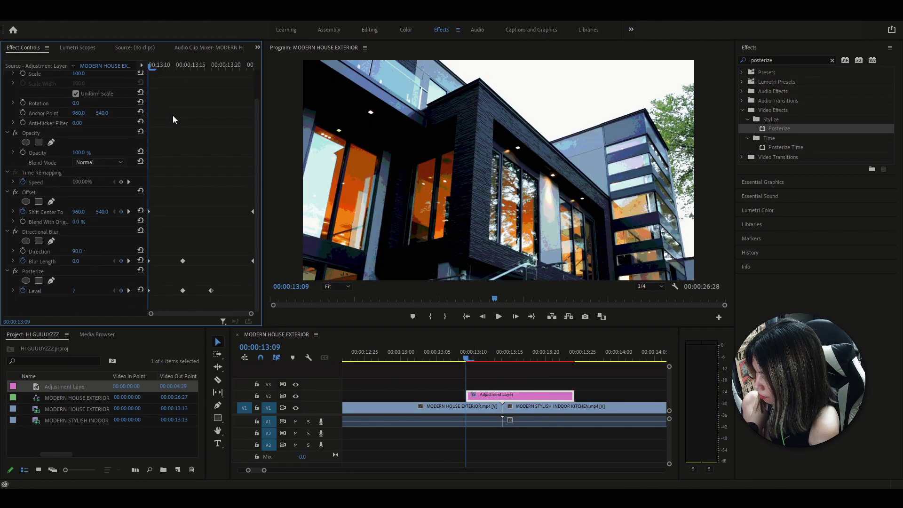
{"action": "left_click", "coordinate": [129, 291]}
{"action": "left_click", "coordinate": [114, 291]}
{"action": "left_click", "coordinate": [77, 292]}
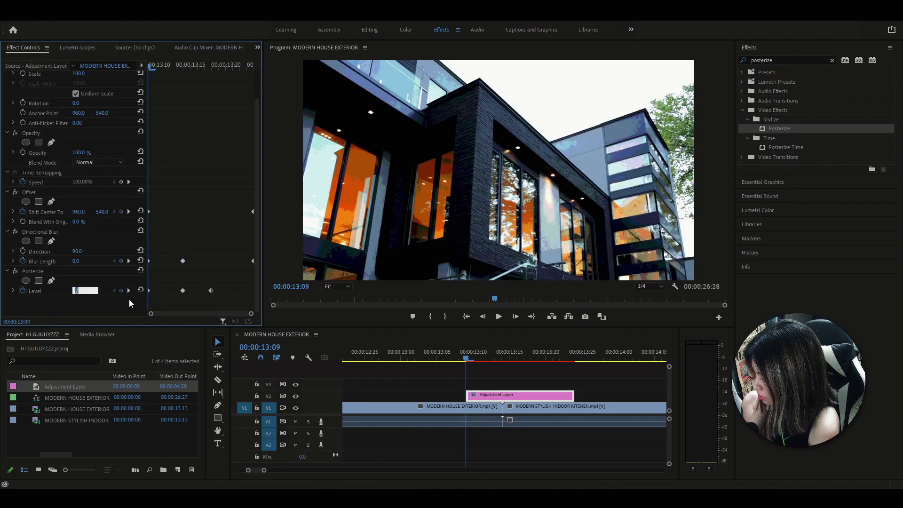
{"action": "key", "text": "Return"}
Step: Set the last Posterize Level keyframe to 255 and move it to the adjustment layer's end
{"action": "key", "text": "shift+Right"}
{"action": "key", "text": "shift+Right"}
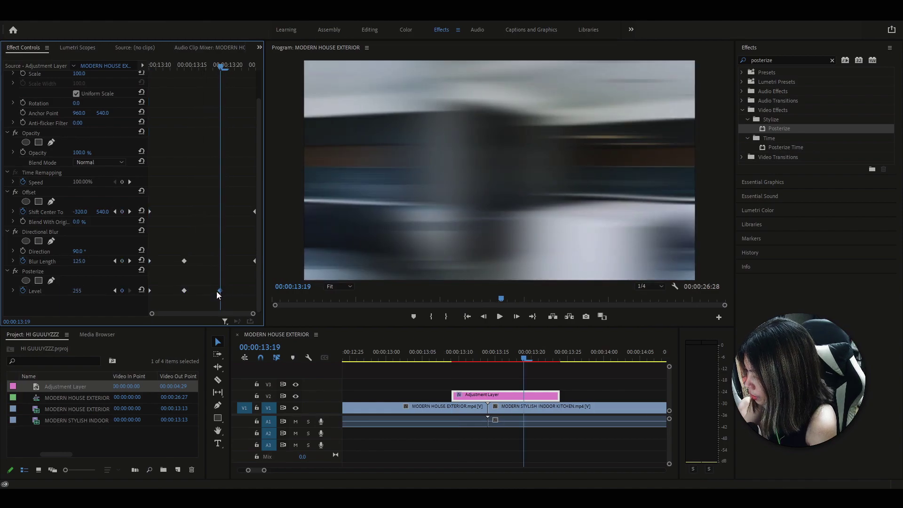
{"action": "left_click", "coordinate": [77, 291]}
{"action": "type", "text": "291"}
{"action": "key", "text": "Return"}
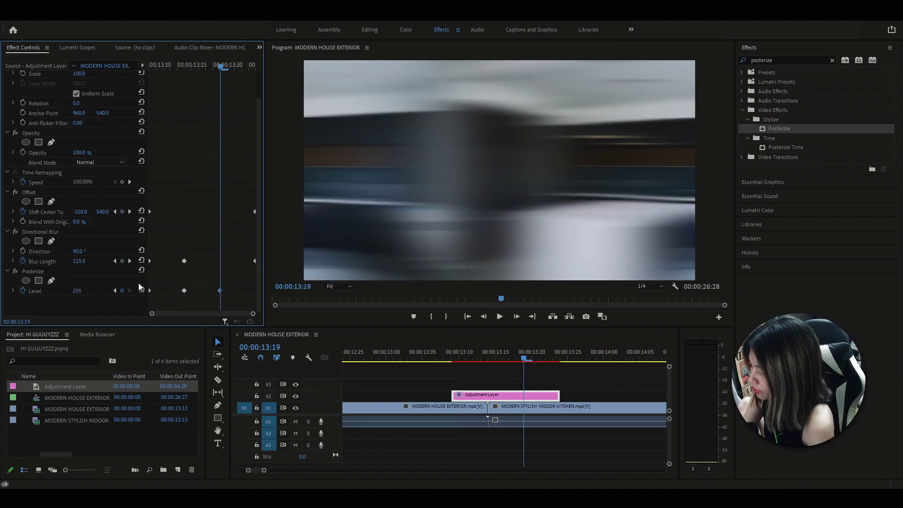
{"action": "left_click_drag", "start_coordinate": [219, 290], "coordinate": [234, 291]}
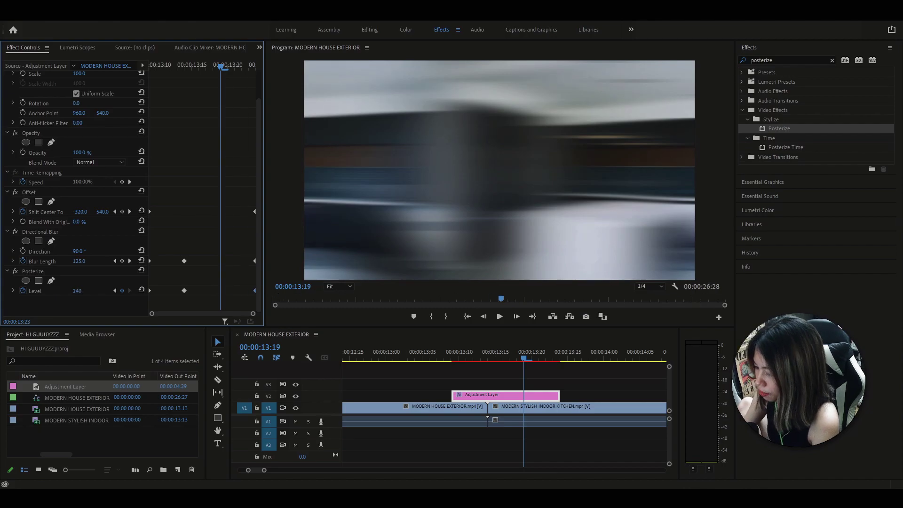
Step: Set the starting Offset, Directional Blur and Posterize keyframes to Ease Out temporal interpolation
{"action": "left_click", "coordinate": [480, 356]}
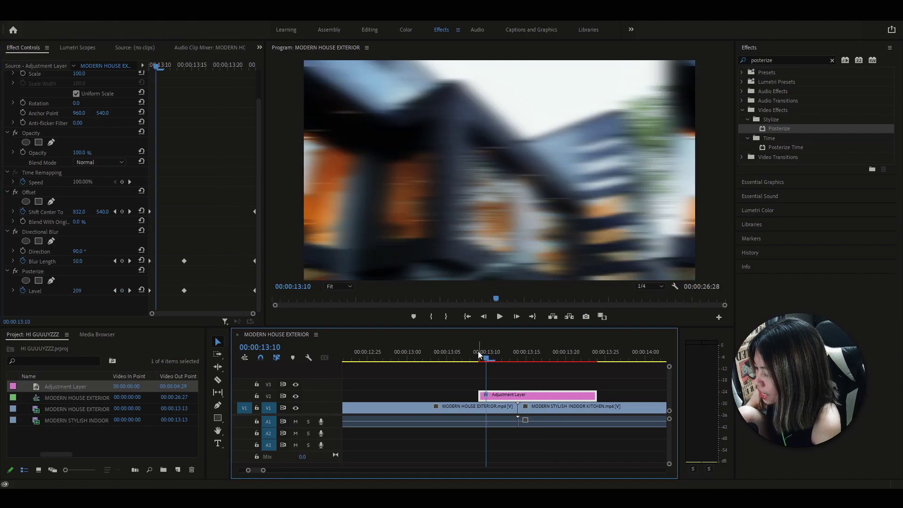
{"action": "key", "text": "Right"}
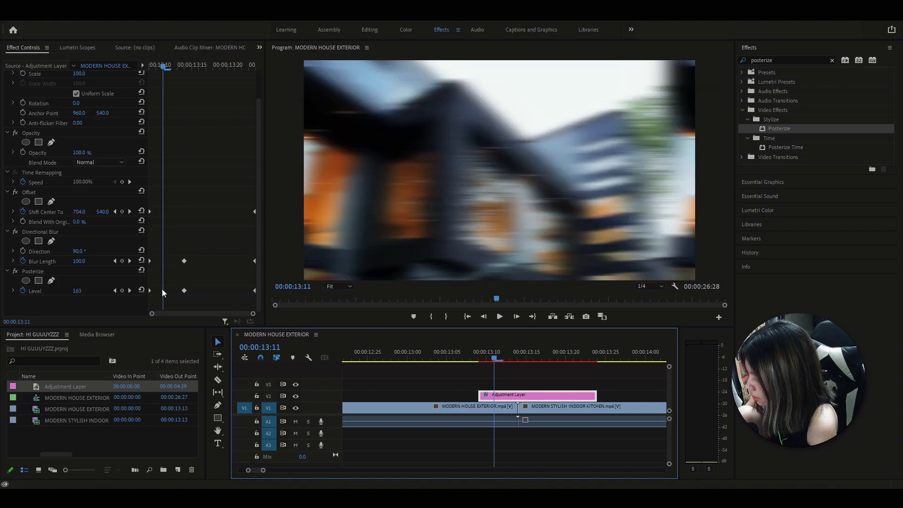
{"action": "left_click", "coordinate": [151, 202]}
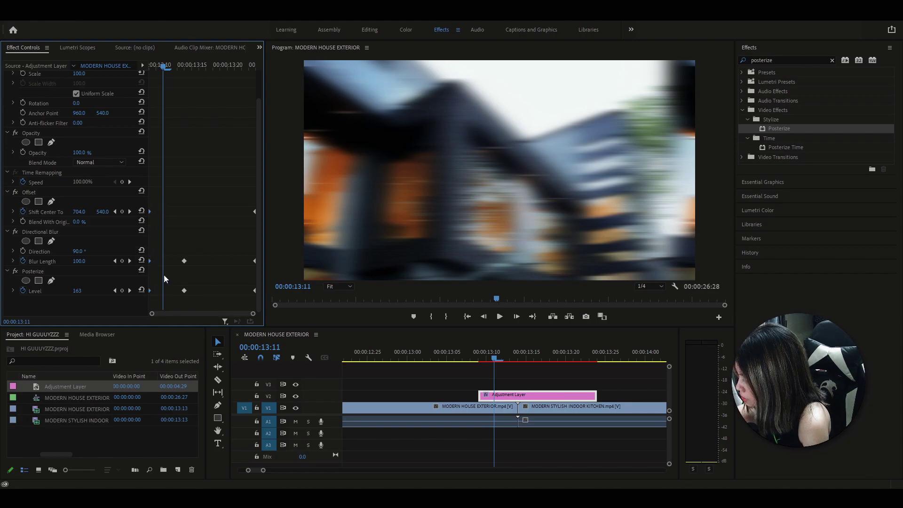
{"action": "right_click", "coordinate": [151, 212]}
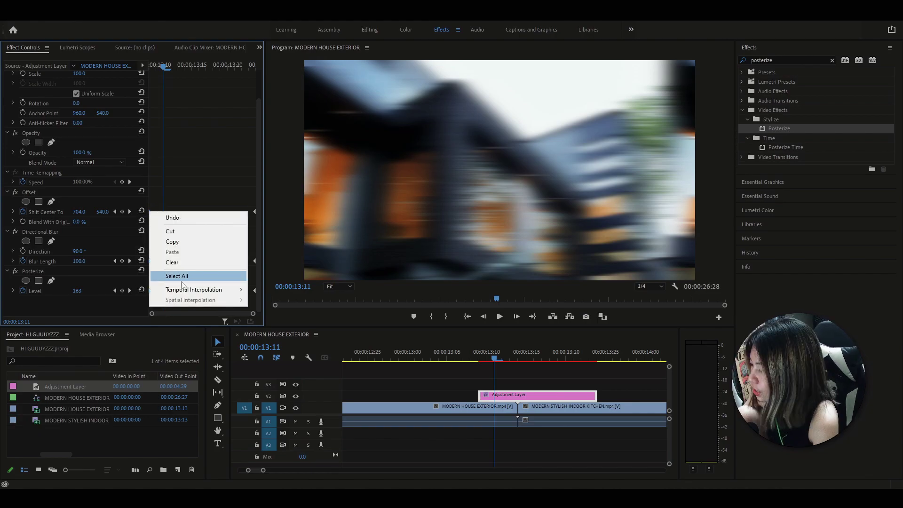
{"action": "mouse_move", "coordinate": [177, 293]}
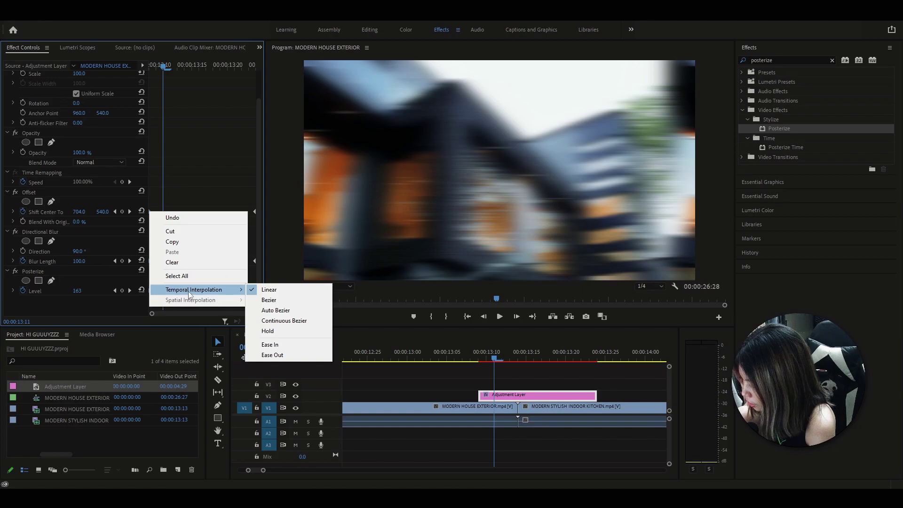
{"action": "left_click", "coordinate": [277, 355]}
Step: Set the ending Offset, Directional Blur and Posterize keyframes to Ease In temporal interpolation
{"action": "left_click_drag", "start_coordinate": [242, 199], "coordinate": [254, 293]}
{"action": "right_click", "coordinate": [254, 292]}
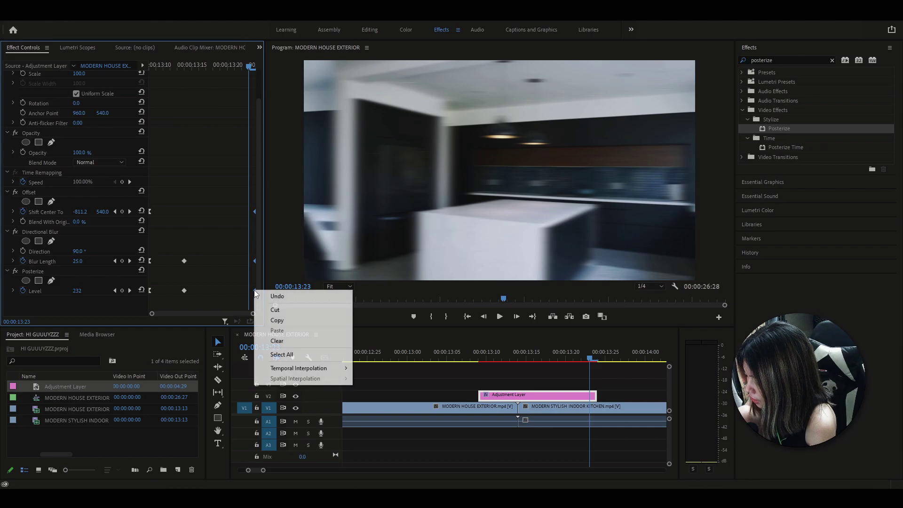
{"action": "mouse_move", "coordinate": [301, 368]}
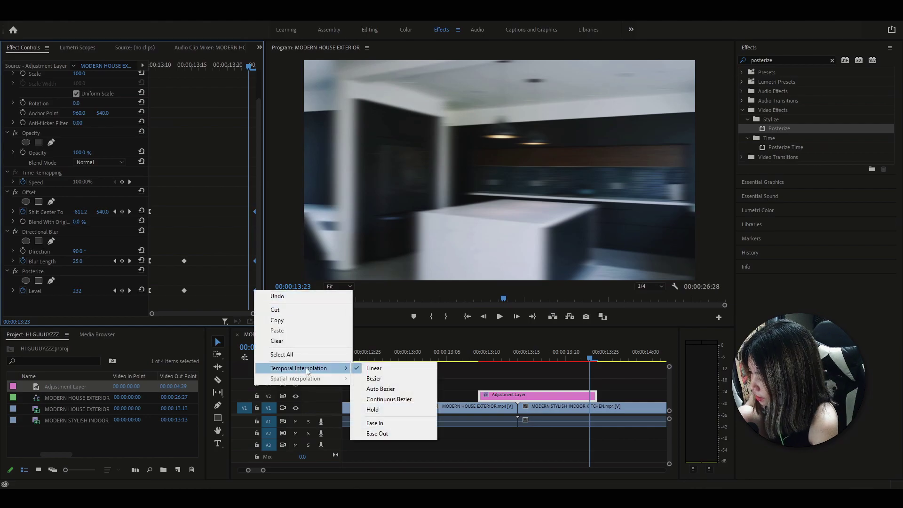
{"action": "left_click", "coordinate": [403, 409]}
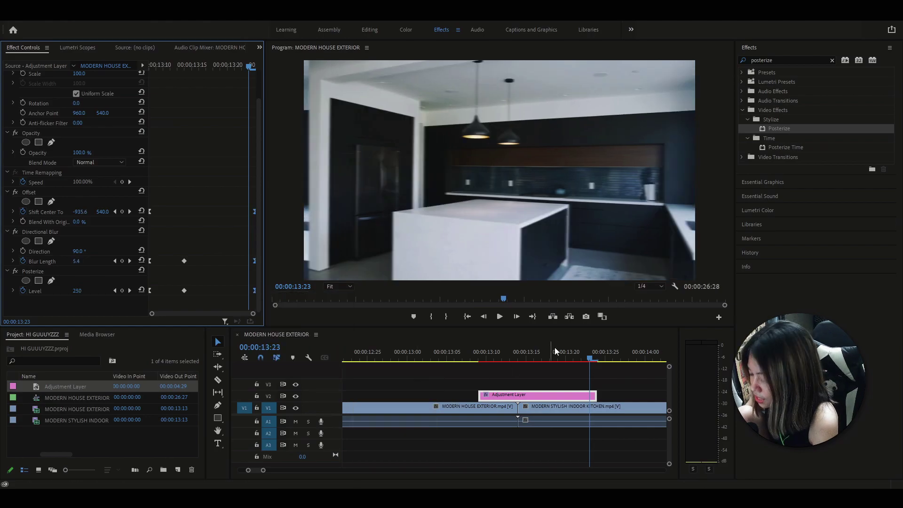
Step: Set the middle Blur Length and Posterize Level keyframes at 00:00:13:14 to Auto Bezier interpolation
{"action": "left_click", "coordinate": [519, 356]}
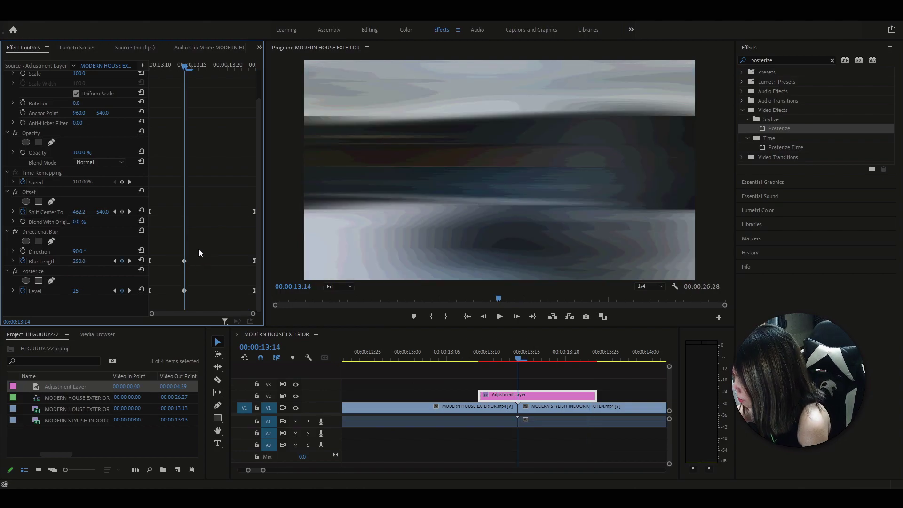
{"action": "left_click_drag", "start_coordinate": [195, 240], "coordinate": [181, 296]}
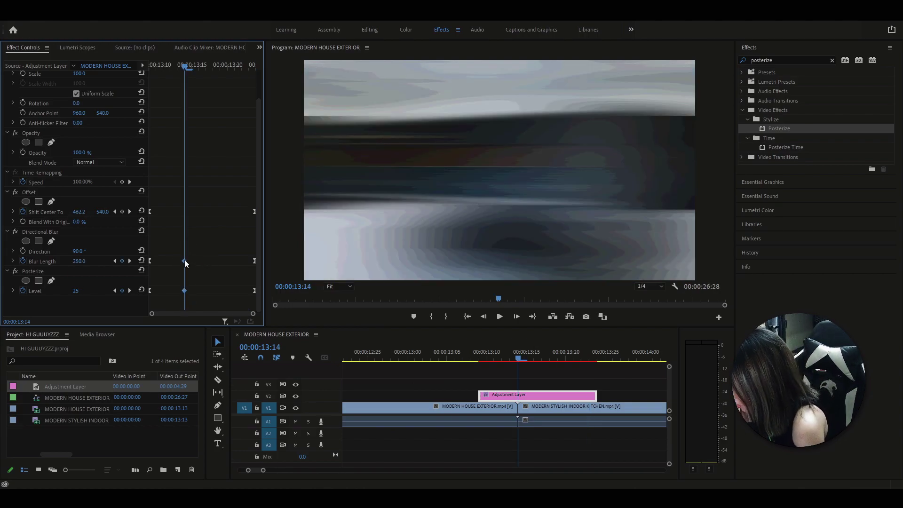
{"action": "right_click", "coordinate": [184, 260]}
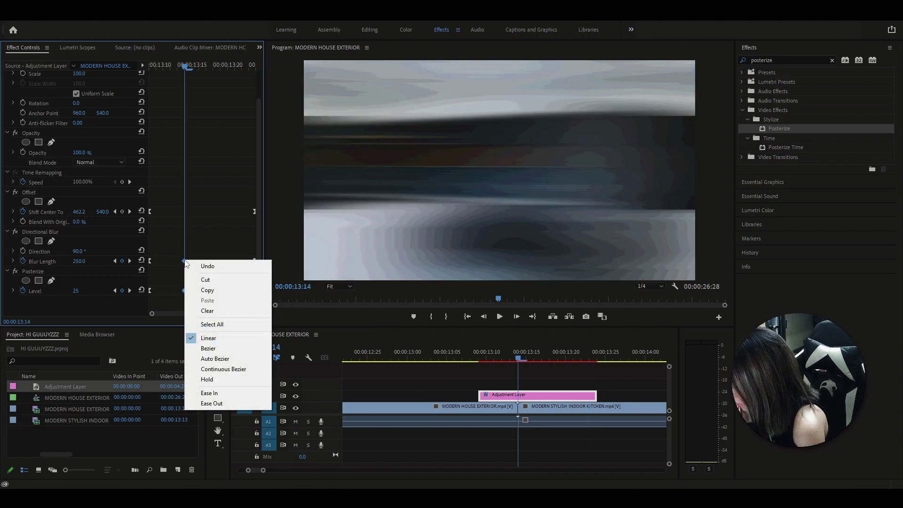
{"action": "left_click", "coordinate": [216, 359]}
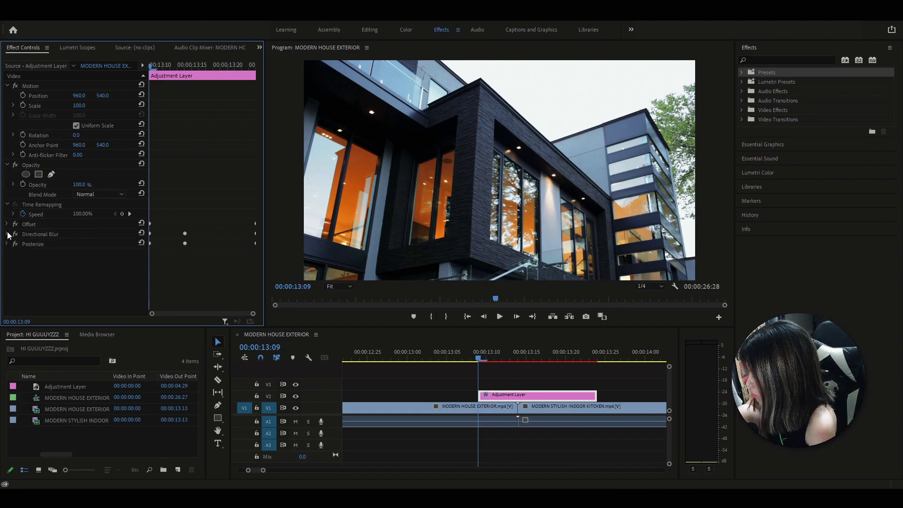
Step: Save the adjustment layer's Offset, Directional Blur and Posterize effects together as a Scale-type preset named WHIP
{"action": "left_click", "coordinate": [42, 224]}
{"action": "left_click", "coordinate": [42, 234]}
{"action": "left_click", "coordinate": [41, 242], "text": "ctrl"}
{"action": "left_click", "coordinate": [40, 224], "text": "ctrl"}
{"action": "right_click", "coordinate": [40, 224]}
{"action": "left_click", "coordinate": [70, 239]}
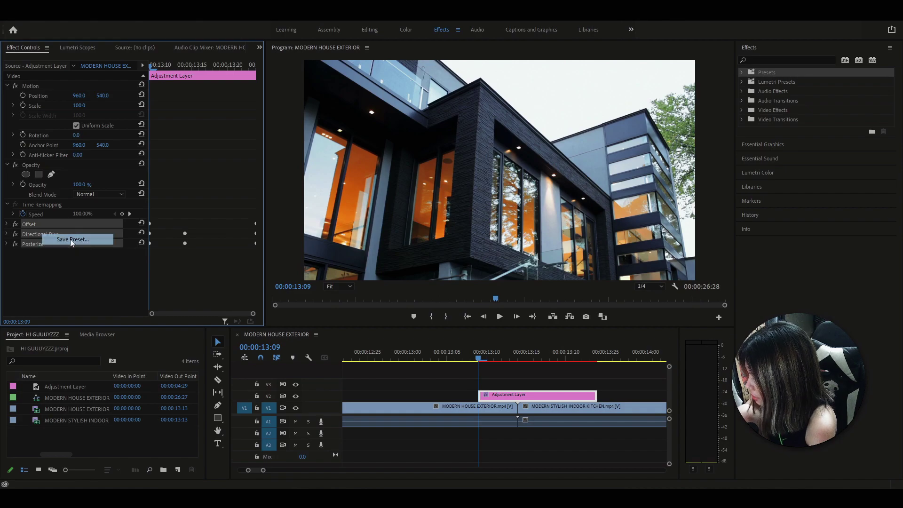
{"action": "type", "text": "W"}
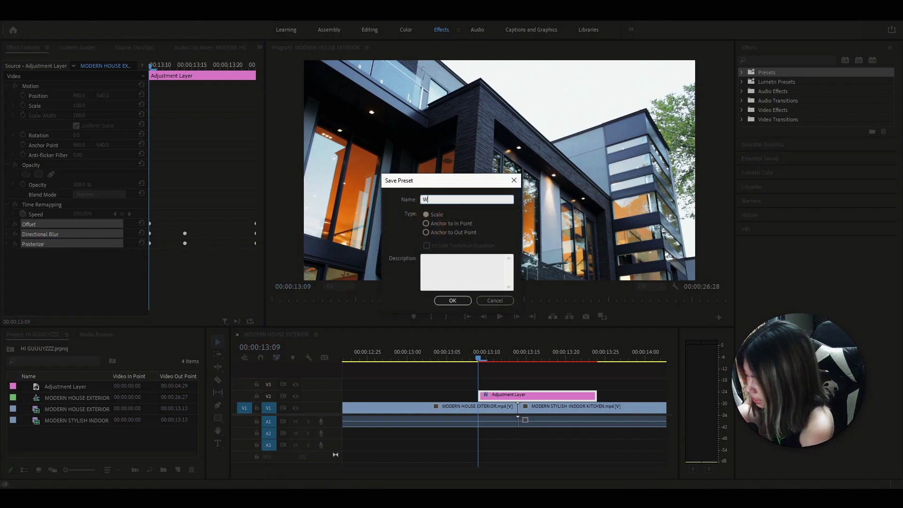
{"action": "left_click", "coordinate": [452, 300]}
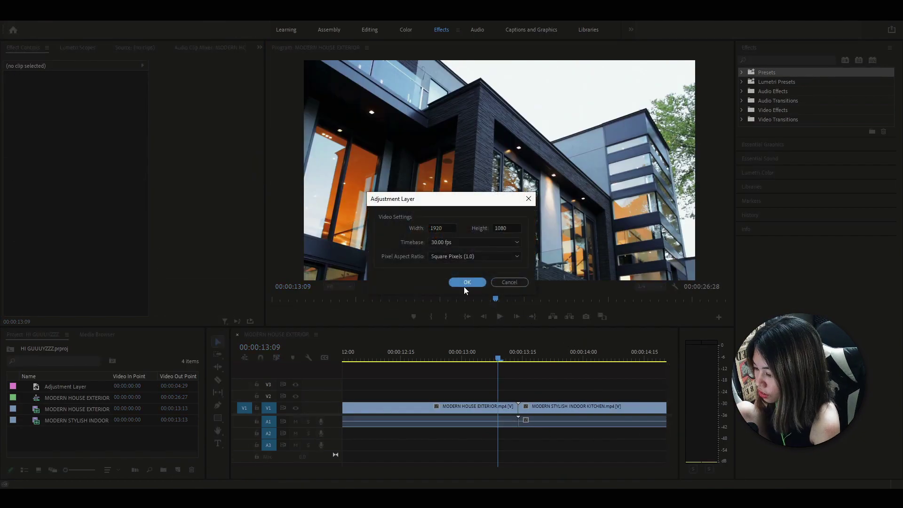
Step: Create a new 1920 × 1080, 30 fps adjustment layer and place it on V2 across the cut between the exterior and kitchen clips
{"action": "left_click", "coordinate": [465, 284]}
{"action": "left_click_drag", "start_coordinate": [176, 398], "coordinate": [418, 383]}
{"action": "left_click_drag", "start_coordinate": [527, 393], "coordinate": [528, 396]}
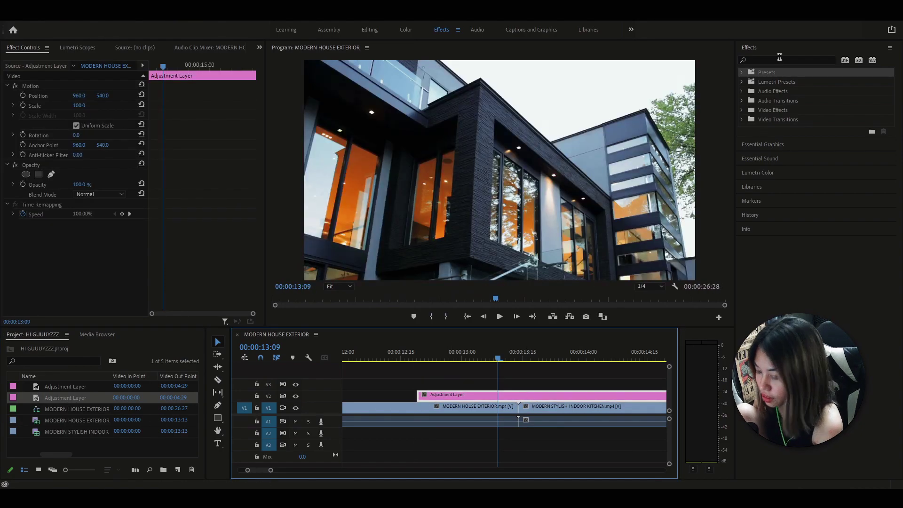
Step: Apply the saved WHIP preset to the new adjustment layer on V2
{"action": "left_click", "coordinate": [771, 73]}
{"action": "left_click", "coordinate": [742, 73]}
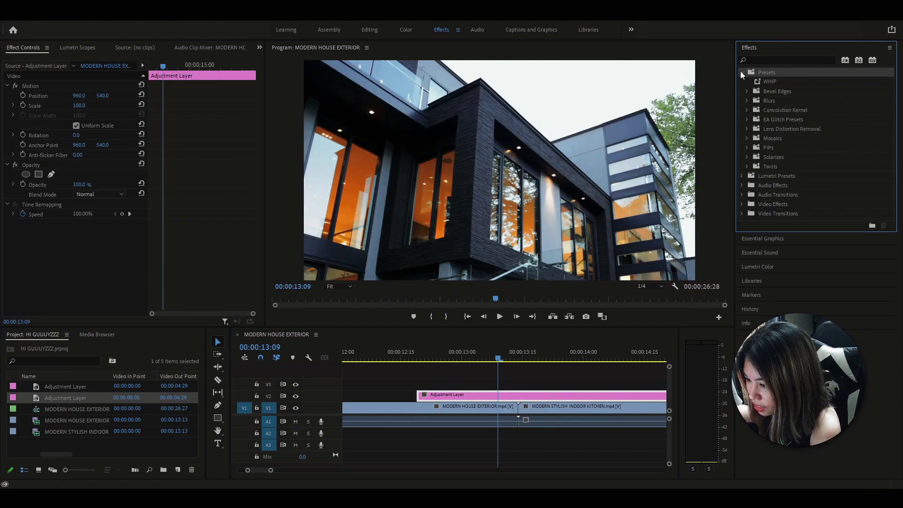
{"action": "left_click_drag", "start_coordinate": [770, 81], "coordinate": [506, 398]}
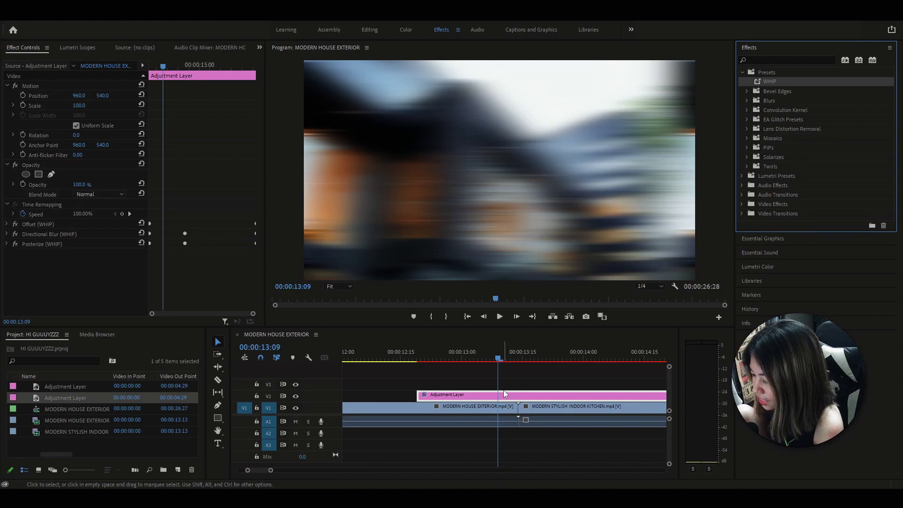